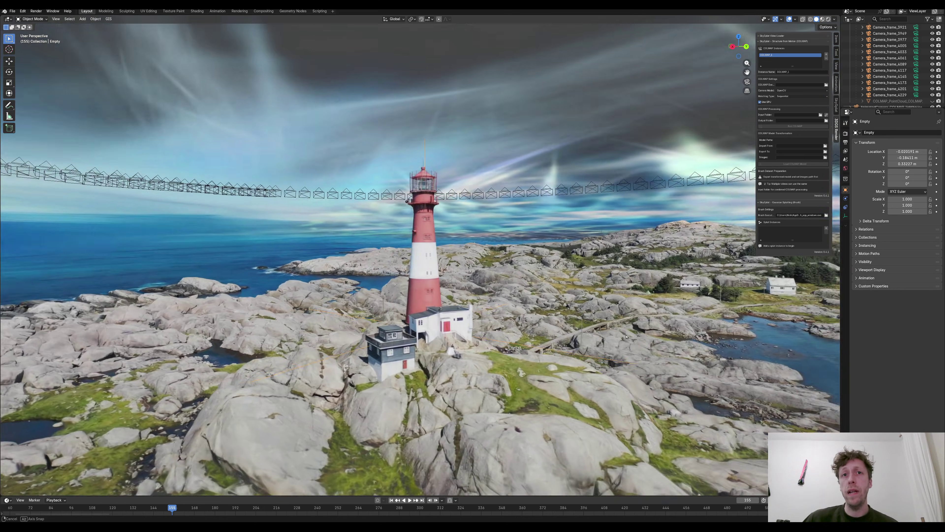
middle_drag(626, 337, 637, 320)
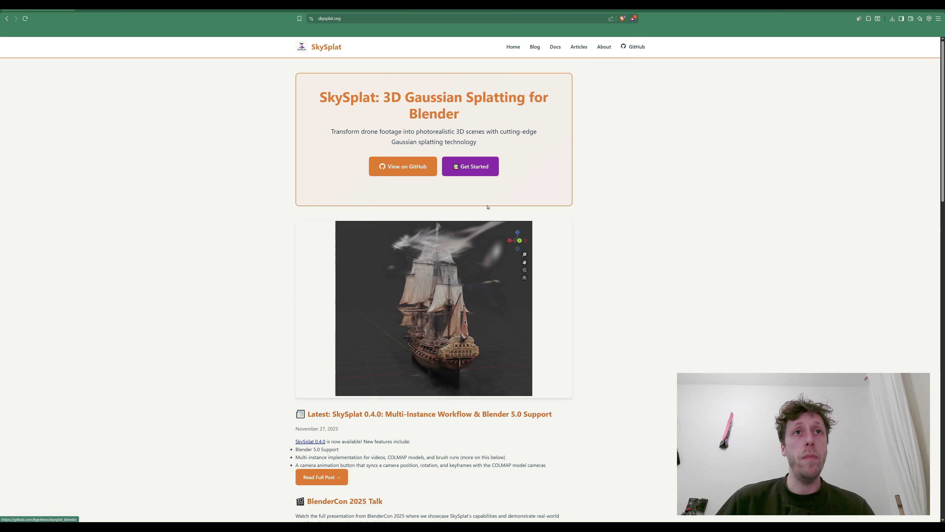
- Download skysplat_blender_win_0.4.1.zip from the v0.4.1 release of SkySplat's GitHub repository into the Software\Skysplat downloads folder
click(414, 173)
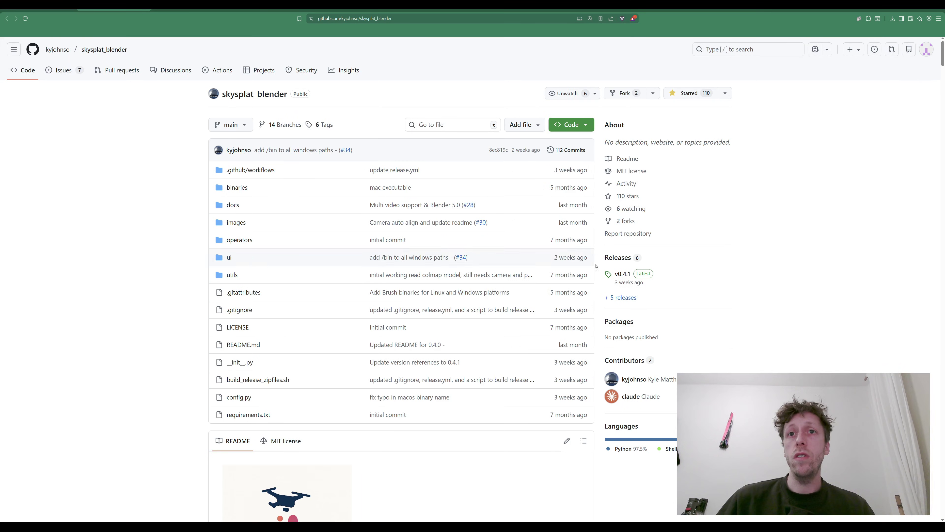
click(623, 274)
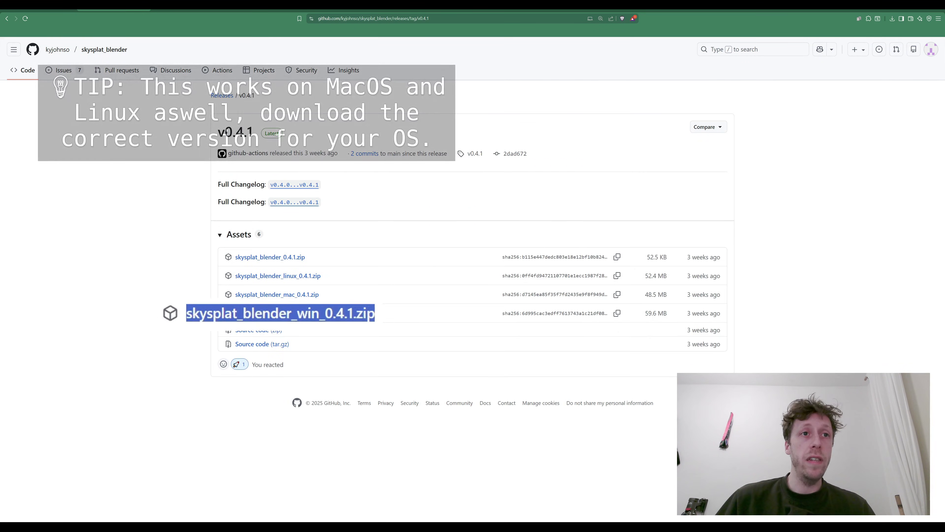
click(279, 314)
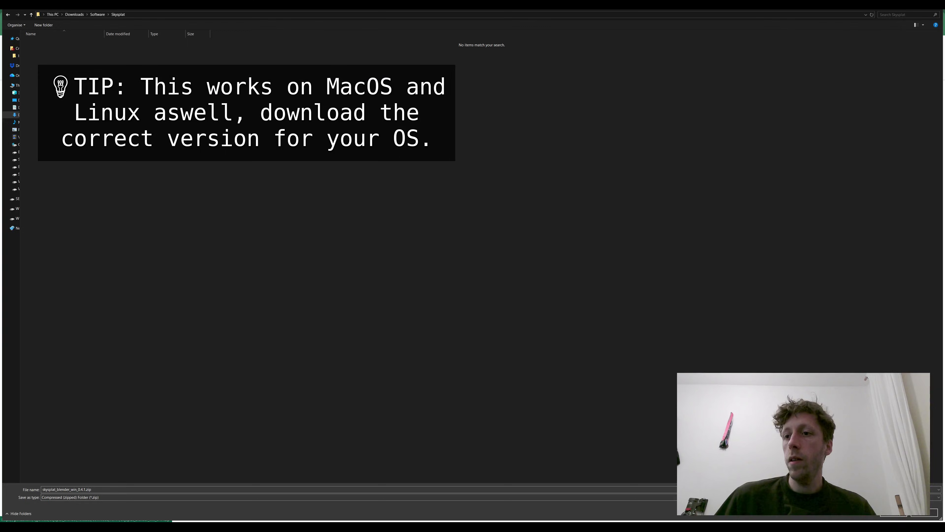
key(Return)
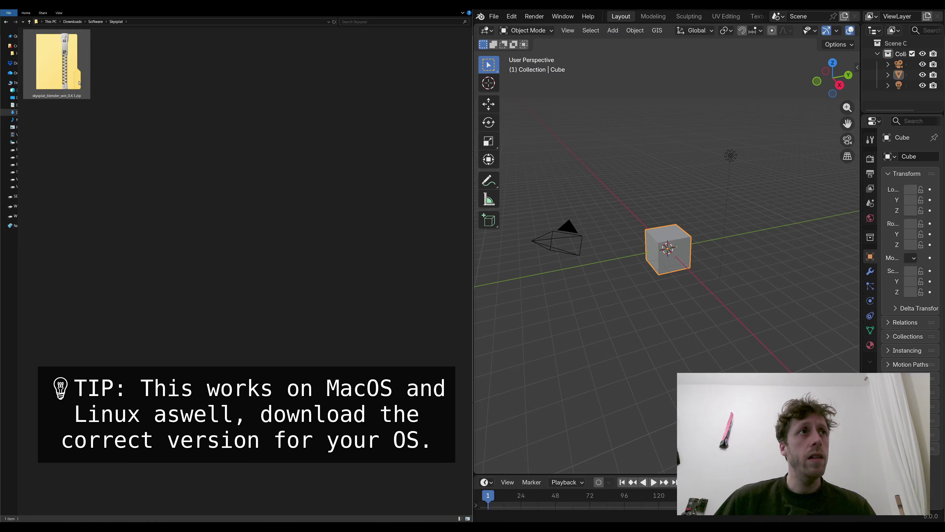
- Install skysplat_blender_win_0.4.1.zip from the file manager as a Blender add-on, with overwrite and enable on install active
click(88, 97)
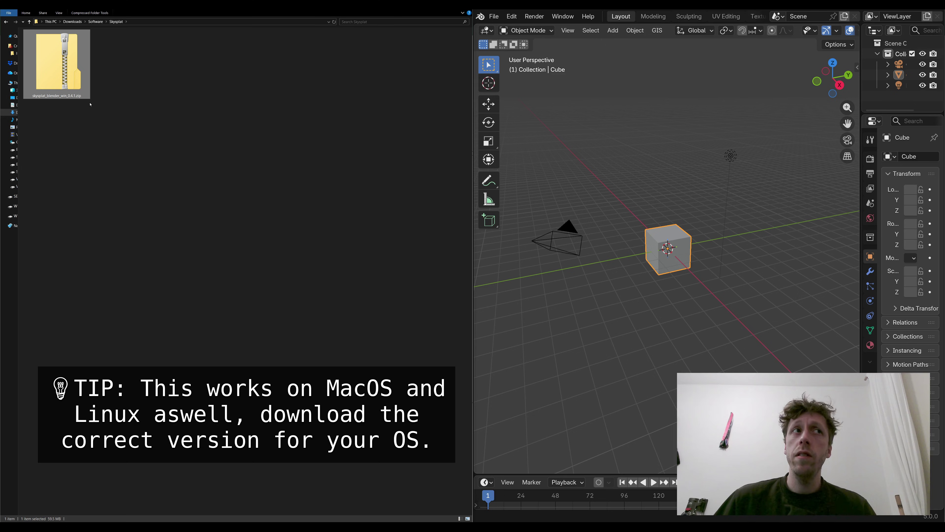
drag(64, 80, 588, 150)
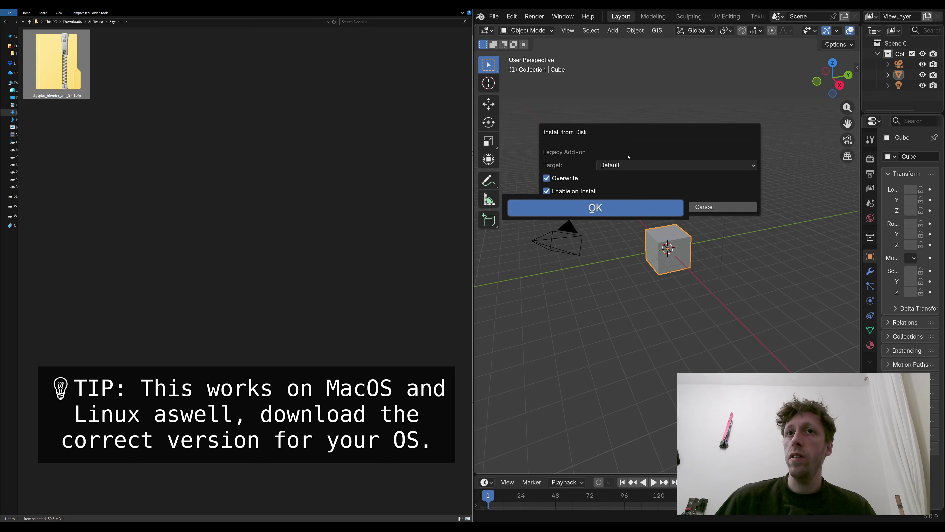
click(618, 206)
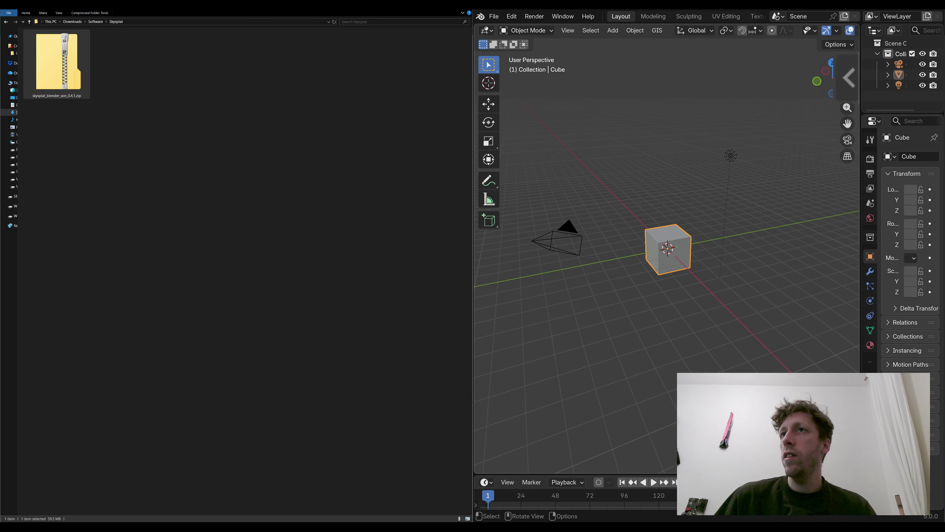
- Show the SkySplat add-on's video loader settings in the 3D viewport and add a new video instance
click(860, 68)
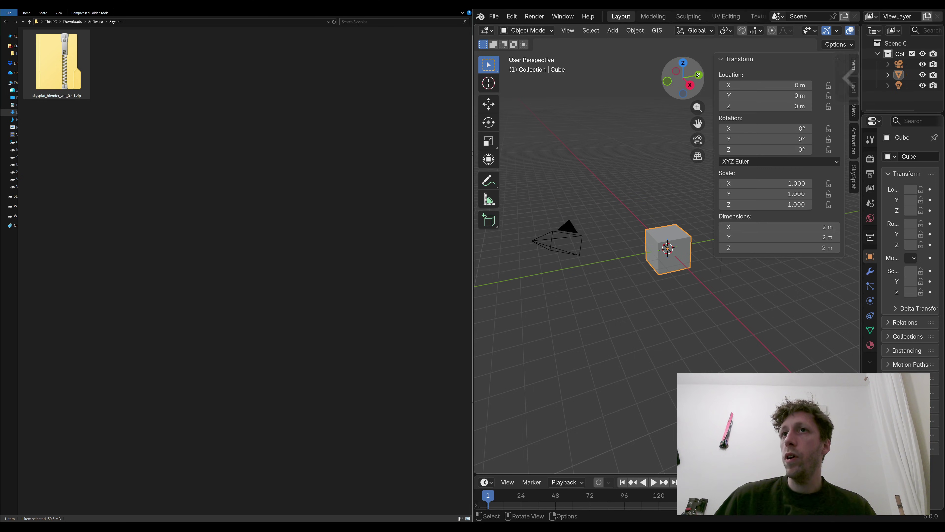
click(853, 188)
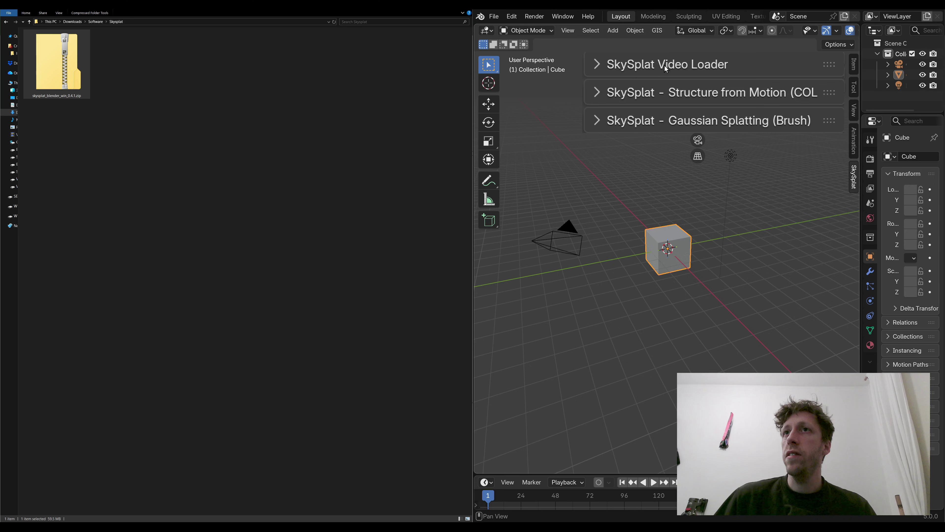
click(666, 69)
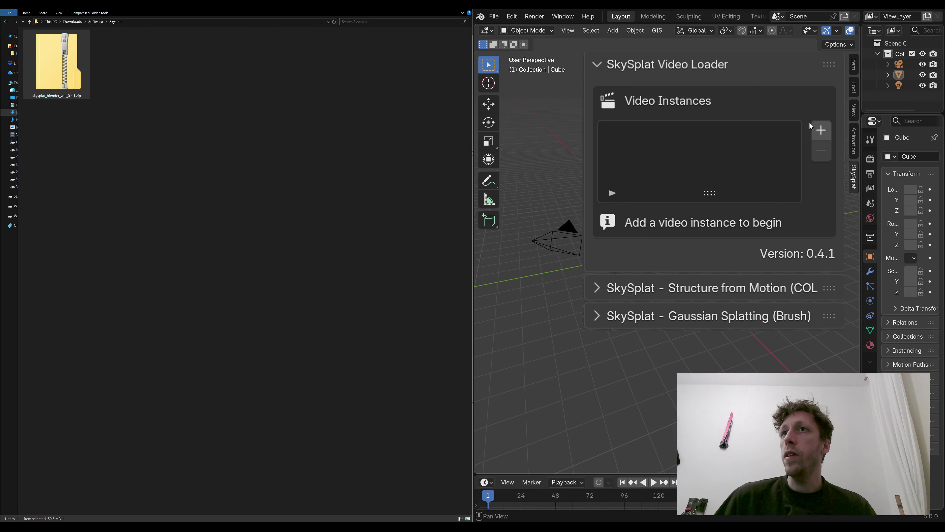
click(821, 130)
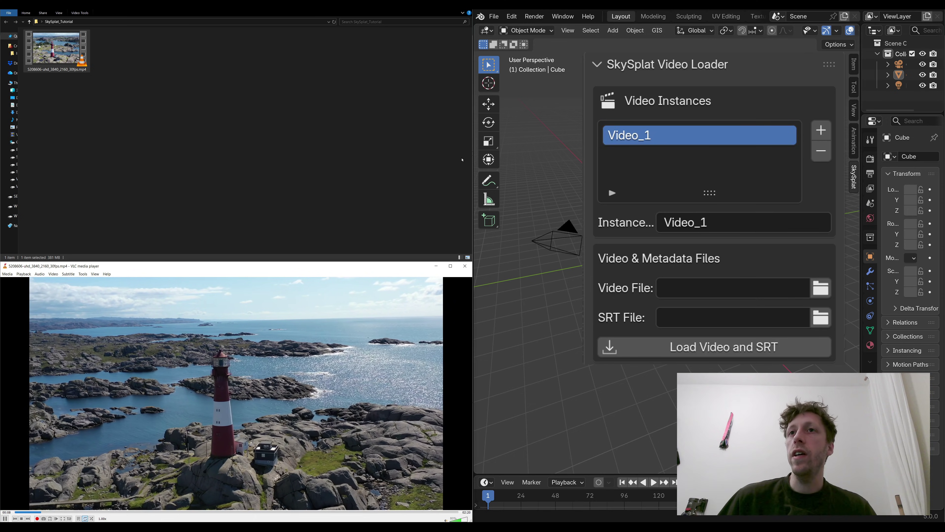
- Set 5208606-uhd_3840_2160_30fps.mp4 as the video file of the instance and load it without an SRT file
click(820, 293)
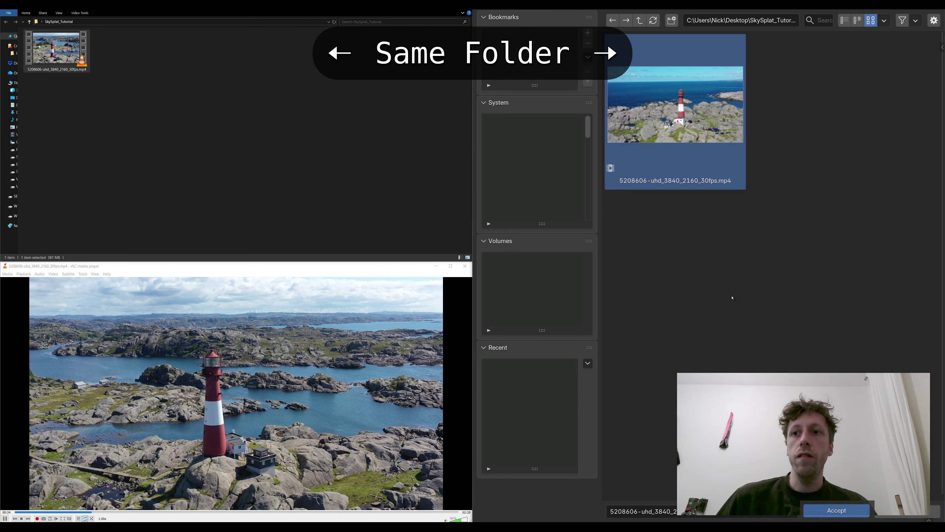
key(Return)
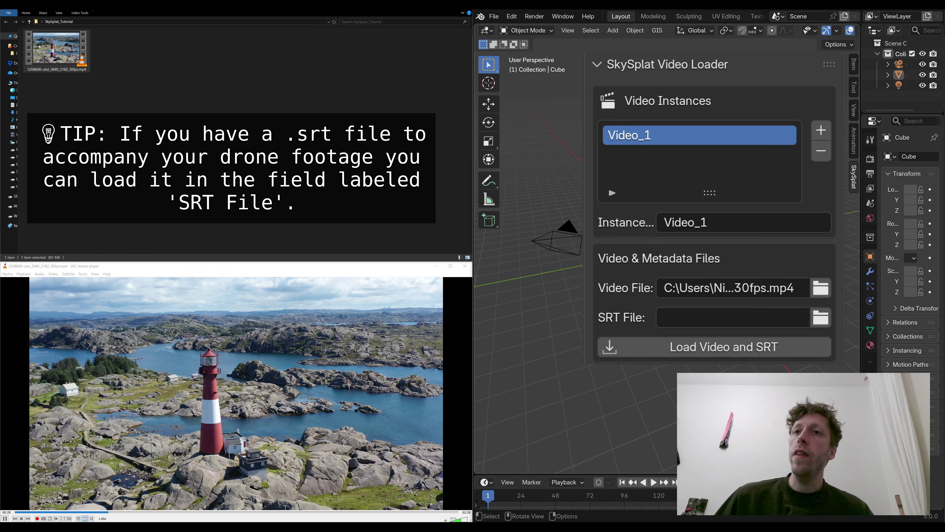
click(730, 352)
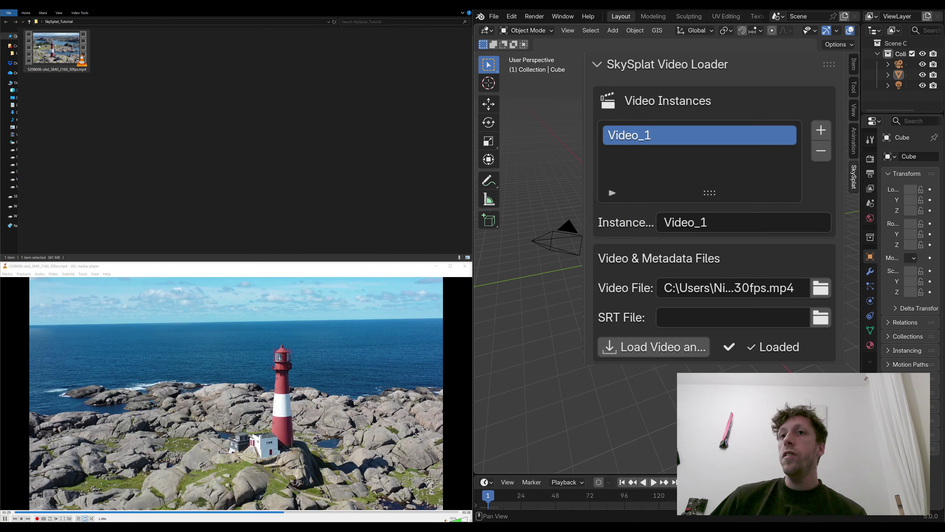
- Extract frames 1 to 4205 of the video with a frame step of 28 and look through the extracted images
middle_drag(703, 379, 703, 183)
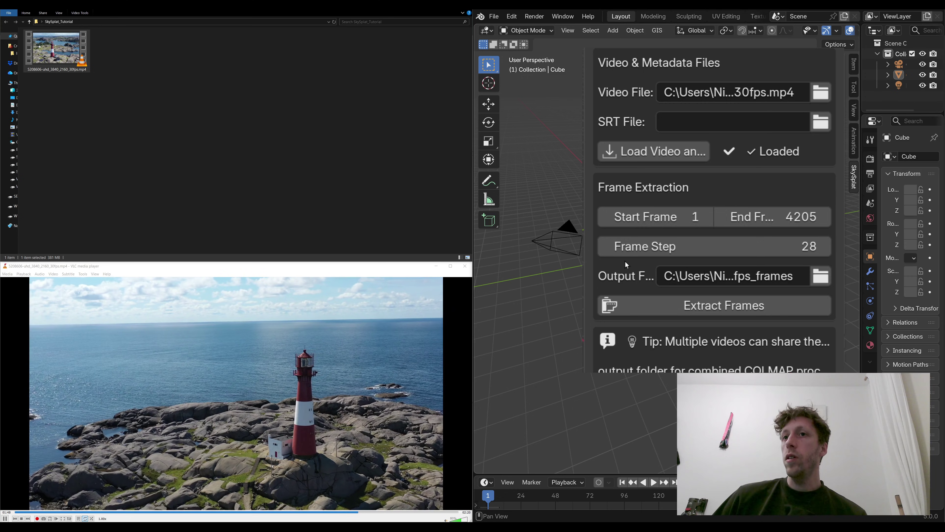
click(777, 312)
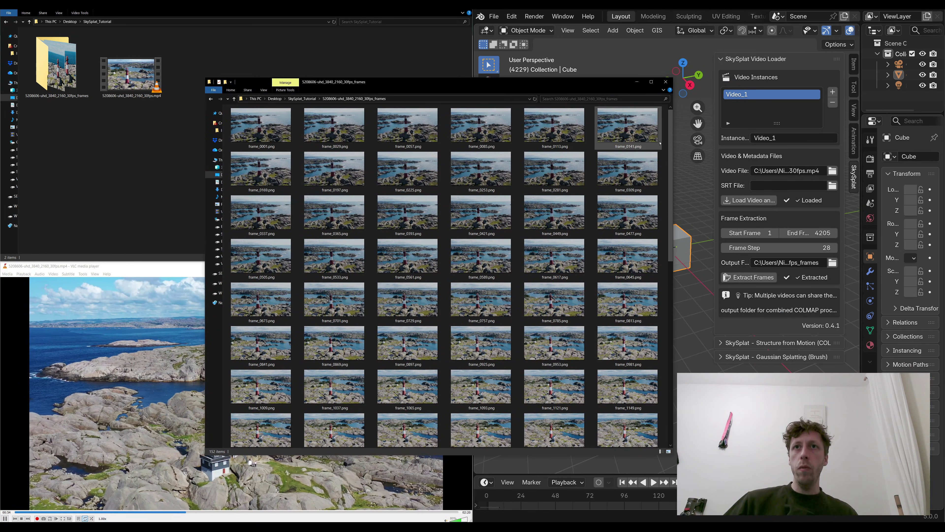
drag(665, 110, 300, 364)
click(665, 85)
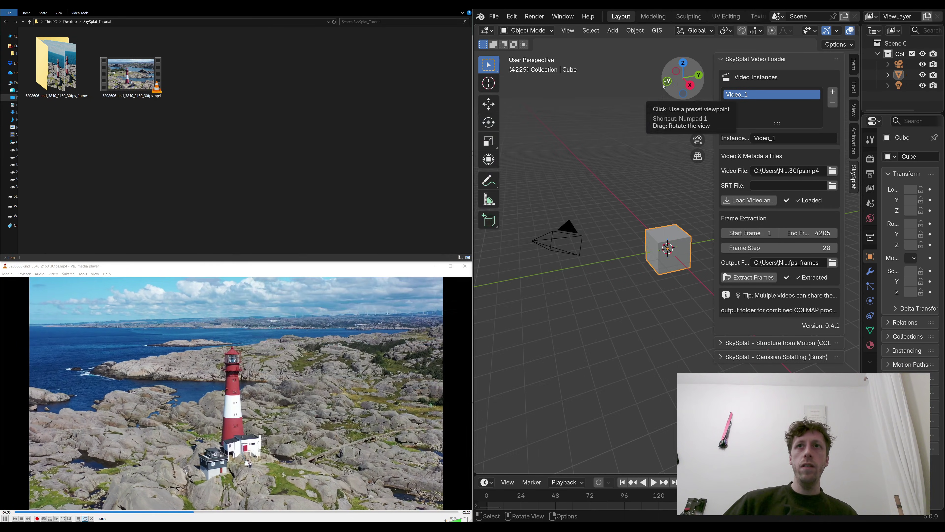
click(68, 91)
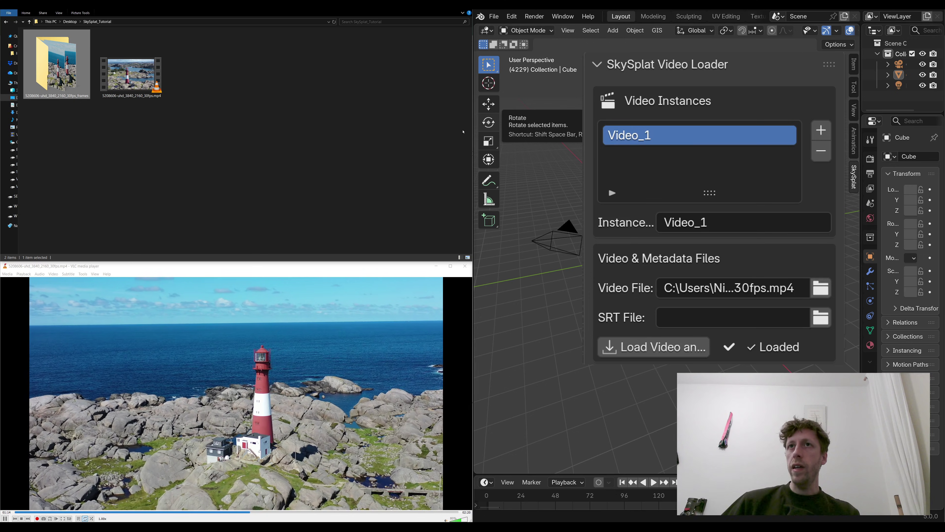
- Collapse the video loader section and expand the SkySplat Structure from Motion (COLMAP) section
click(597, 64)
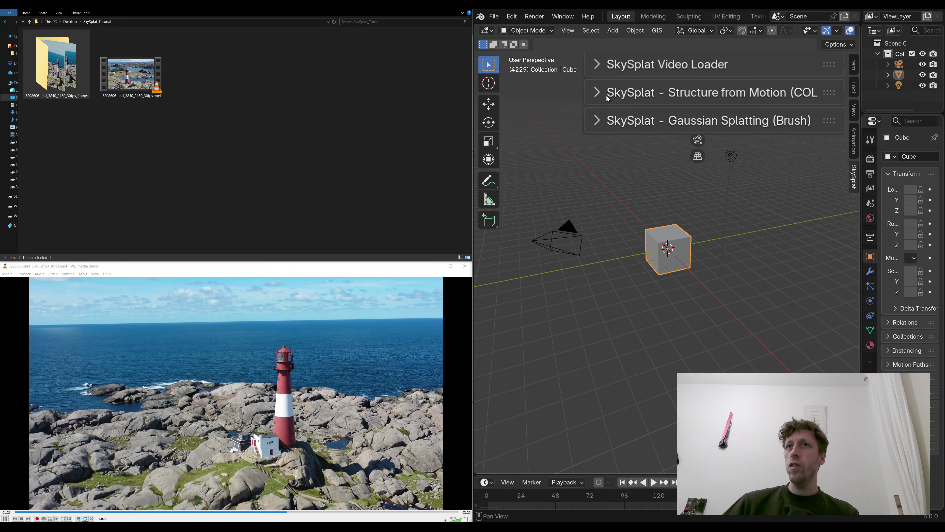
click(599, 92)
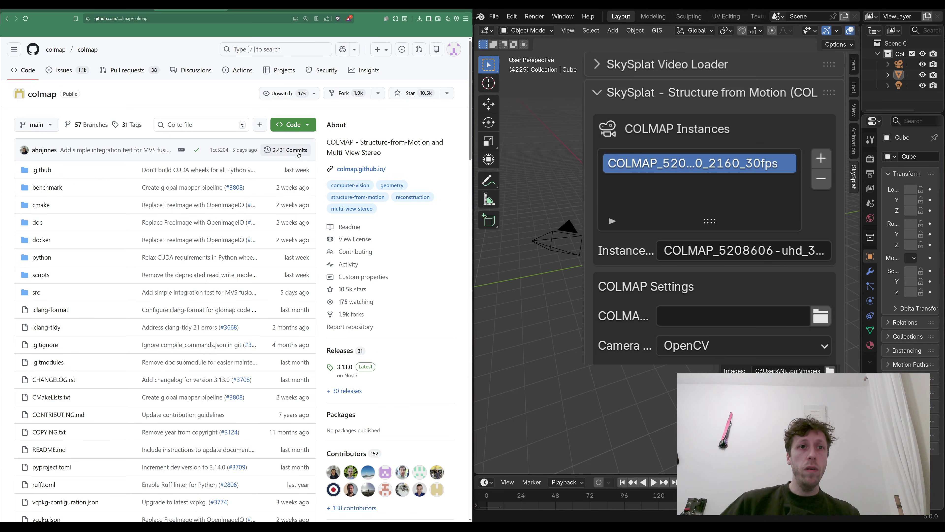
- Download colmap-x64-windows-cuda.zip from COLMAP's 3.13.0 GitHub release and extract it in the Software\COLMAP downloads folder
click(350, 367)
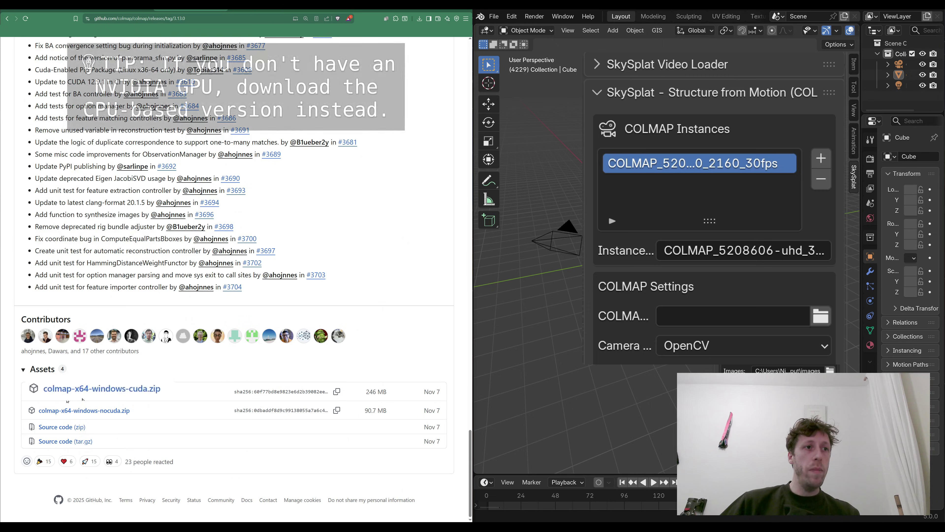
click(309, 381)
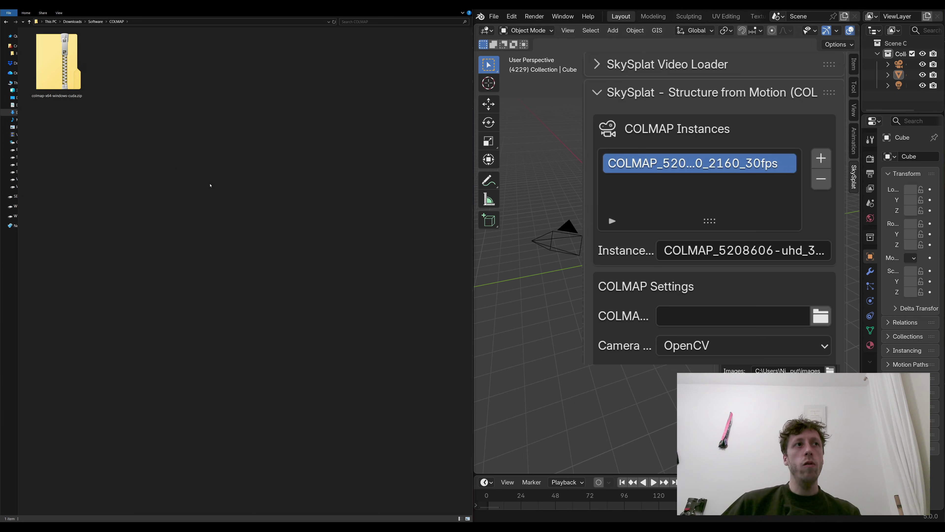
right_click(84, 65)
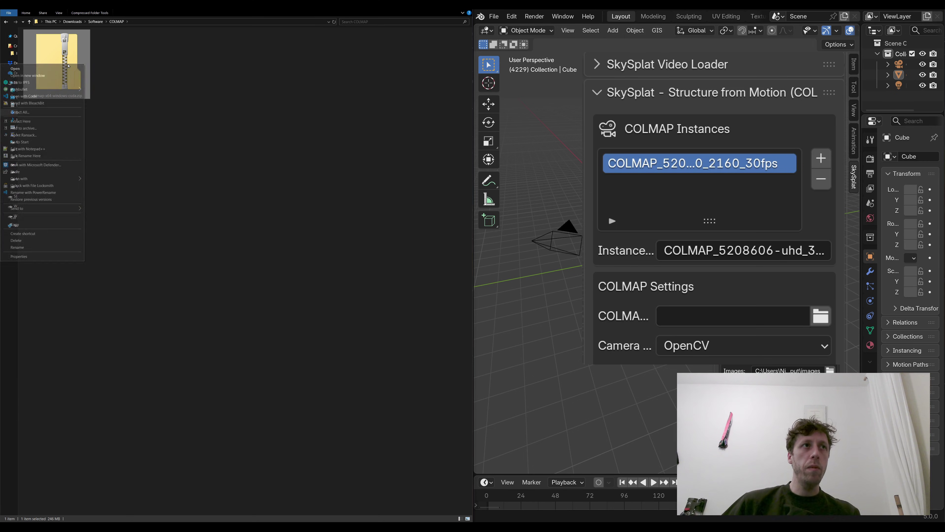
click(59, 121)
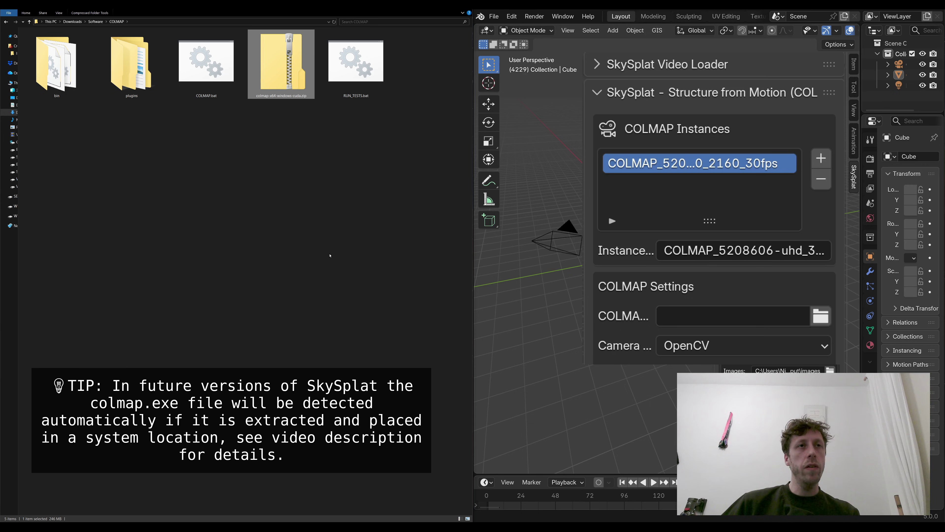
click(122, 171)
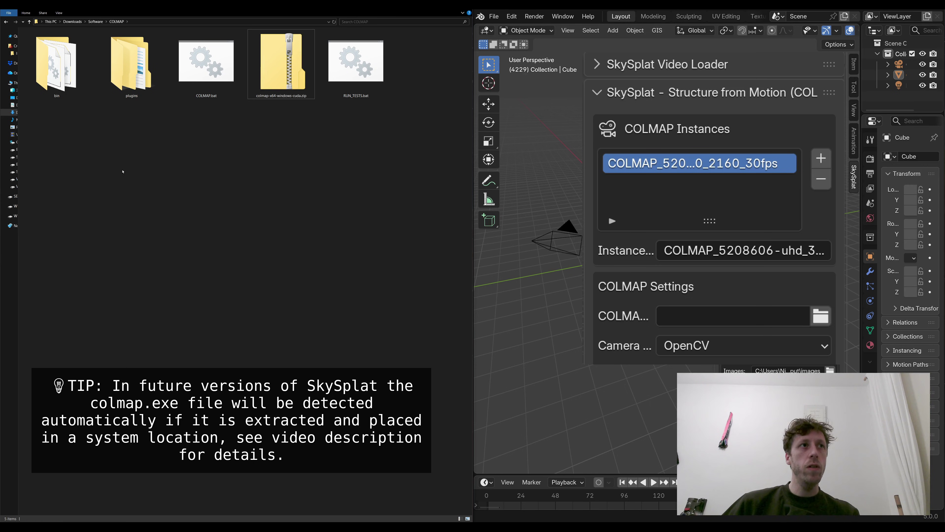
- Locate colmap.exe in the extracted bin folder and copy that folder's path
double_click(59, 82)
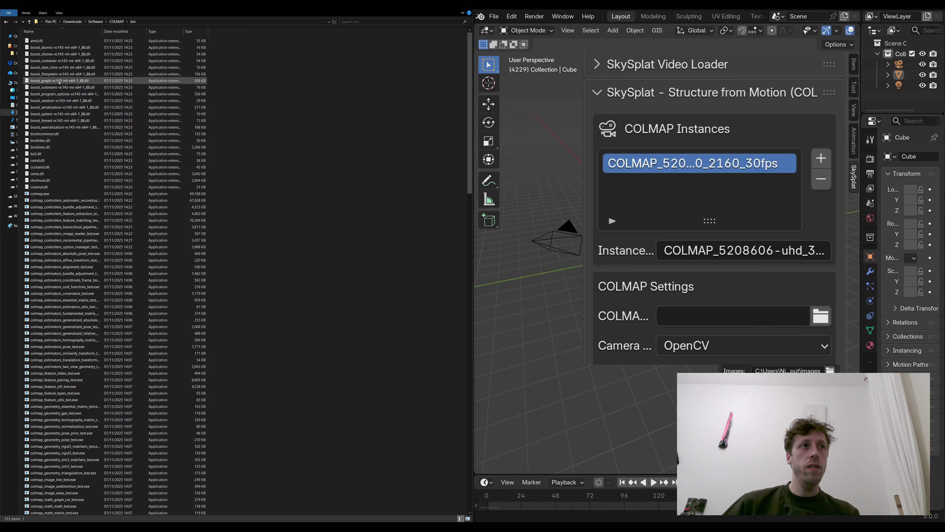
click(39, 193)
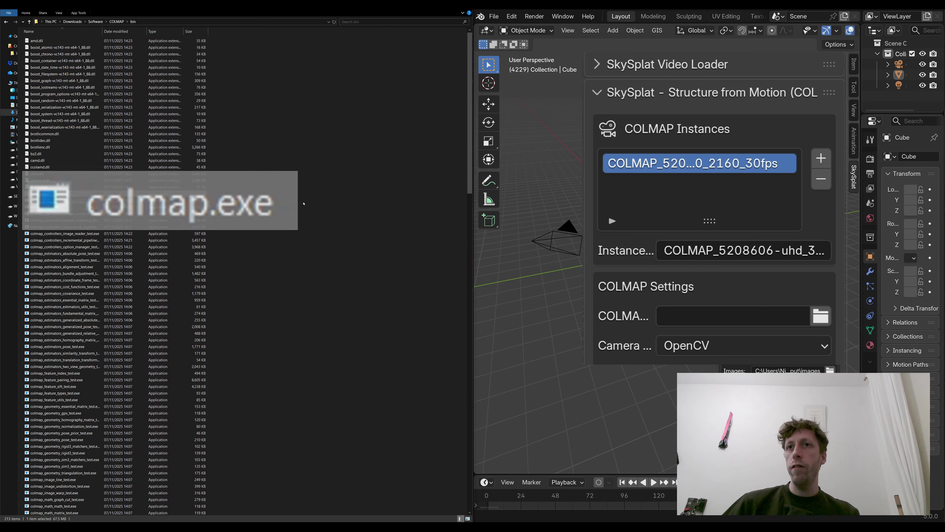
click(179, 22)
key(ctrl+c)
click(729, 303)
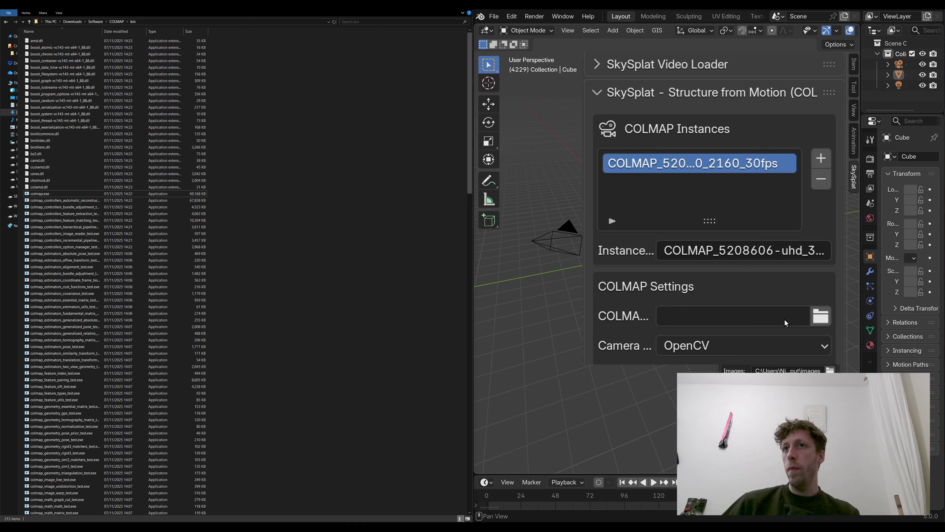
- Set the COLMAP executable to colmap.exe in D:\Downloads\Software\COLMAP\bin\, filtering the file list by "colmap.exe"
click(820, 316)
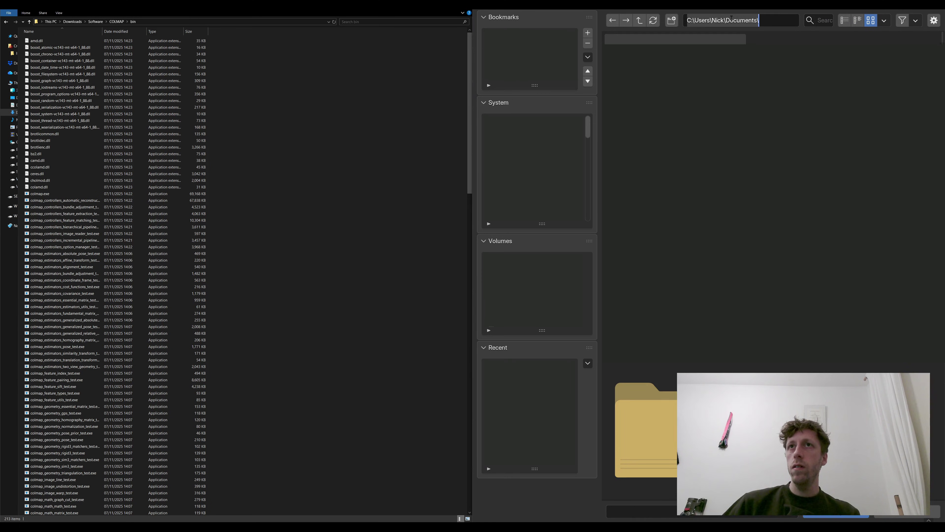
key(ctrl+v)
click(845, 20)
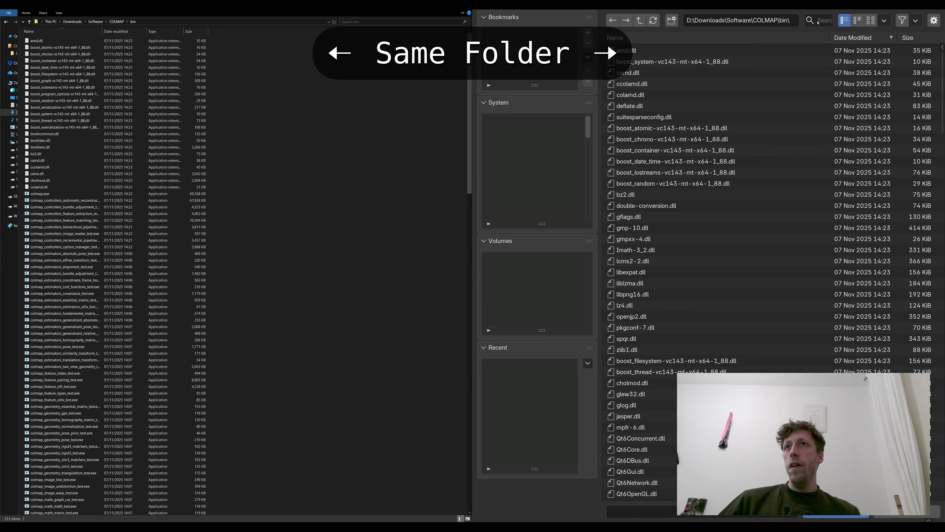
text(colmap)
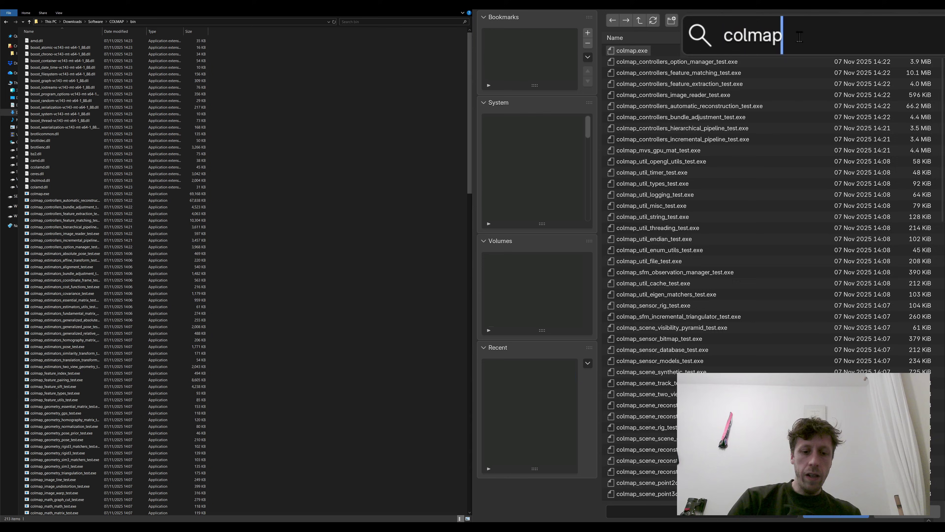
text(.exe)
click(635, 52)
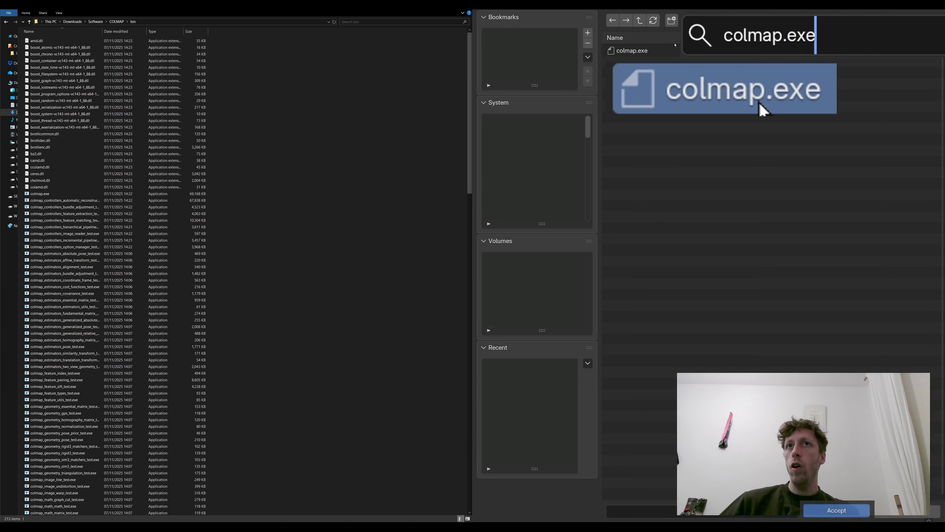
click(833, 509)
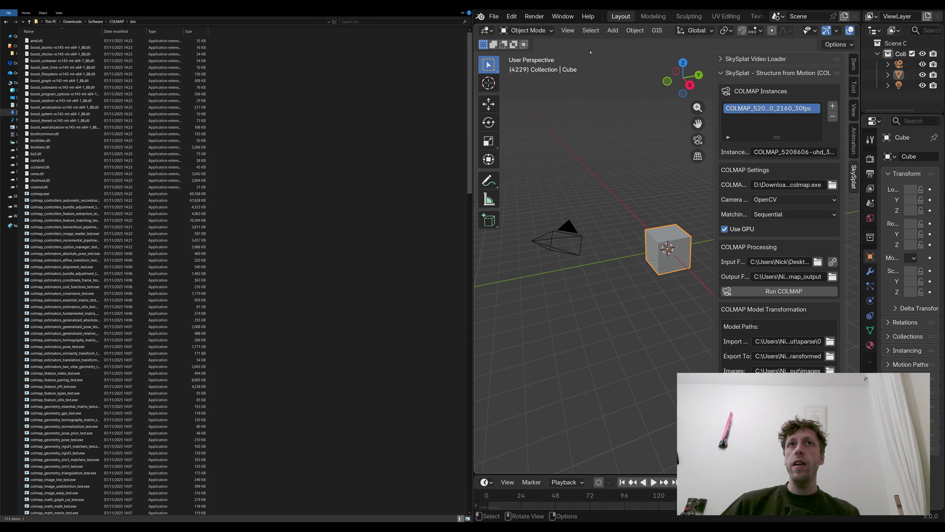
- Show Blender's system console and place it beneath the SkySplat_Tutorial folder window so both stay in view
click(563, 16)
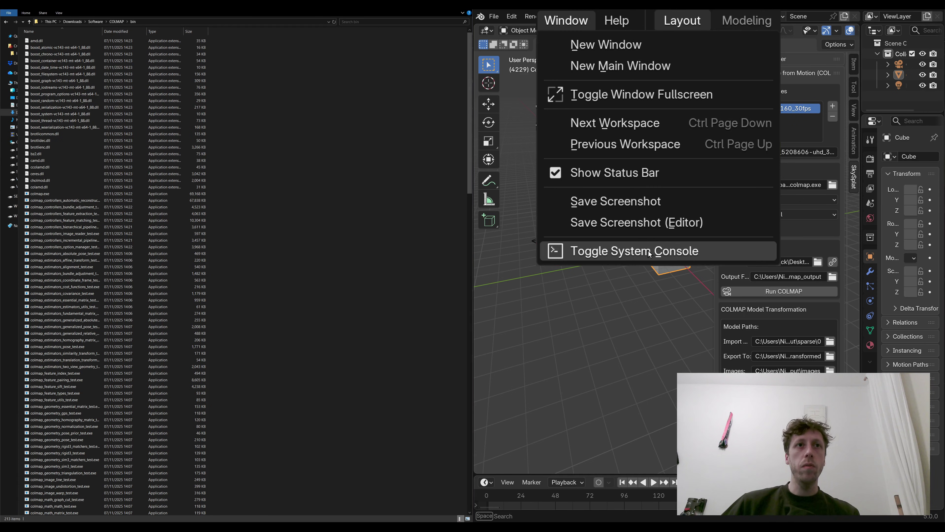
click(647, 245)
drag(136, 11, 120, 351)
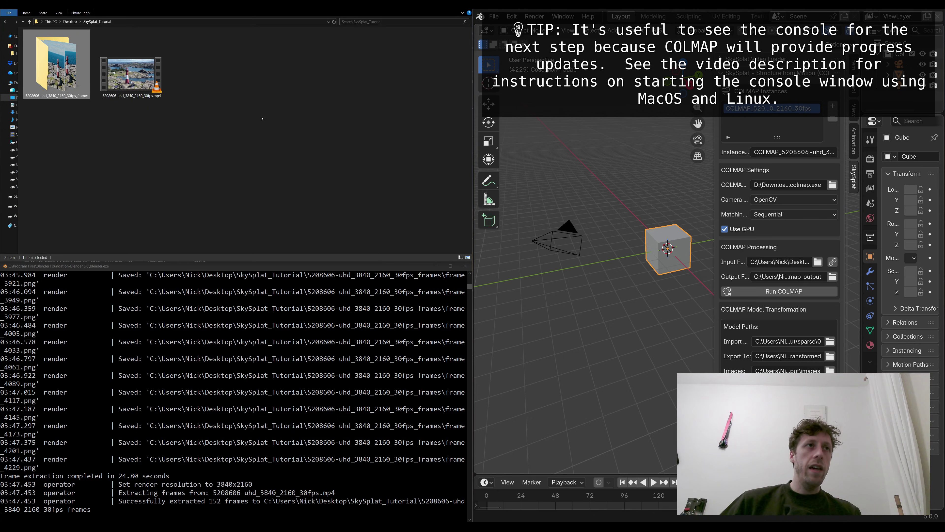
click(191, 173)
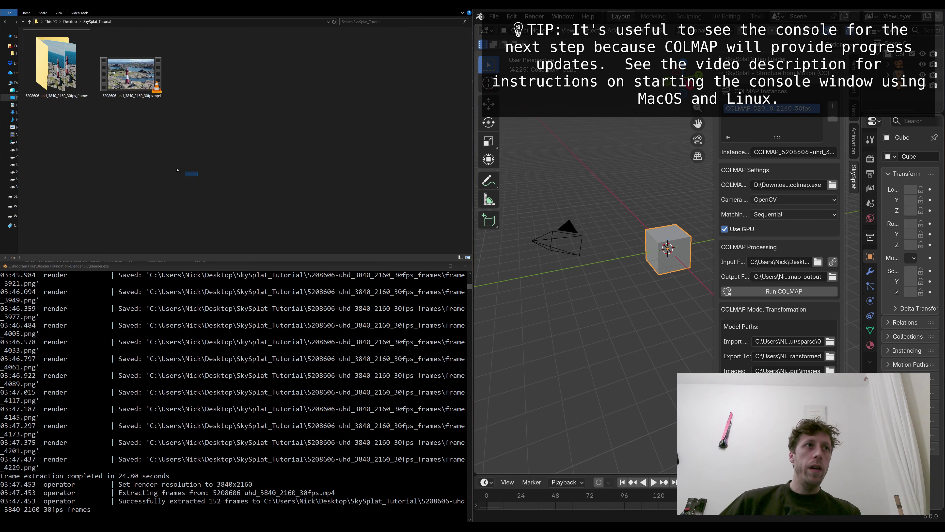
key(ctrl+a)
click(338, 136)
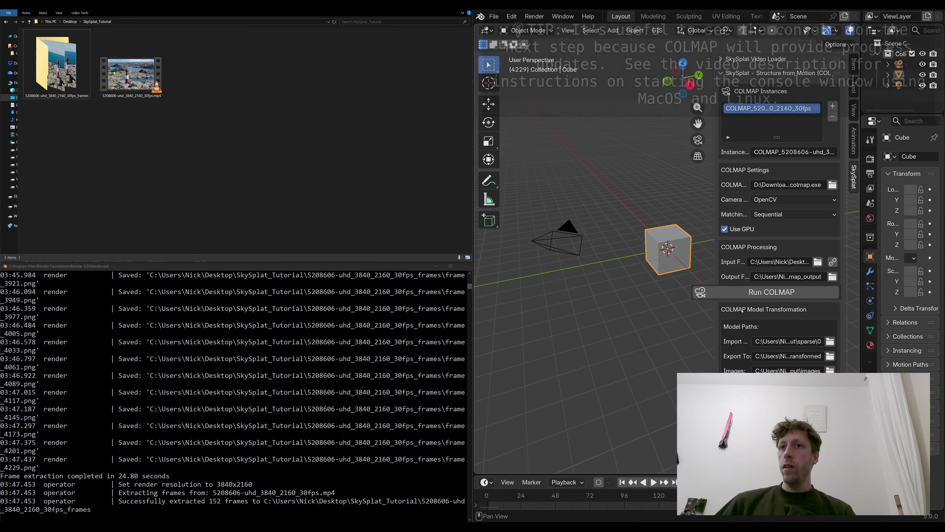
- Run COLMAP on the extracted frames and check its output folder and the completion message in the console
click(774, 300)
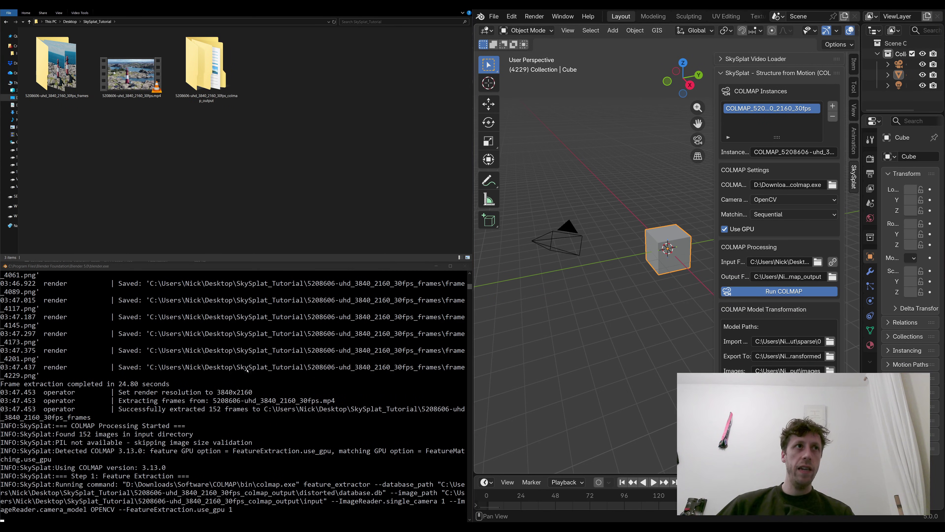
drag(263, 161, 223, 99)
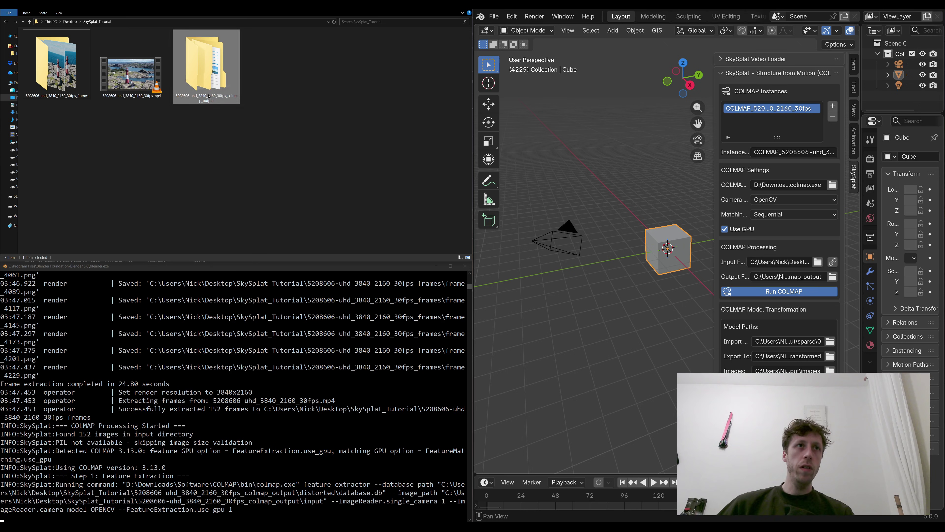
click(205, 176)
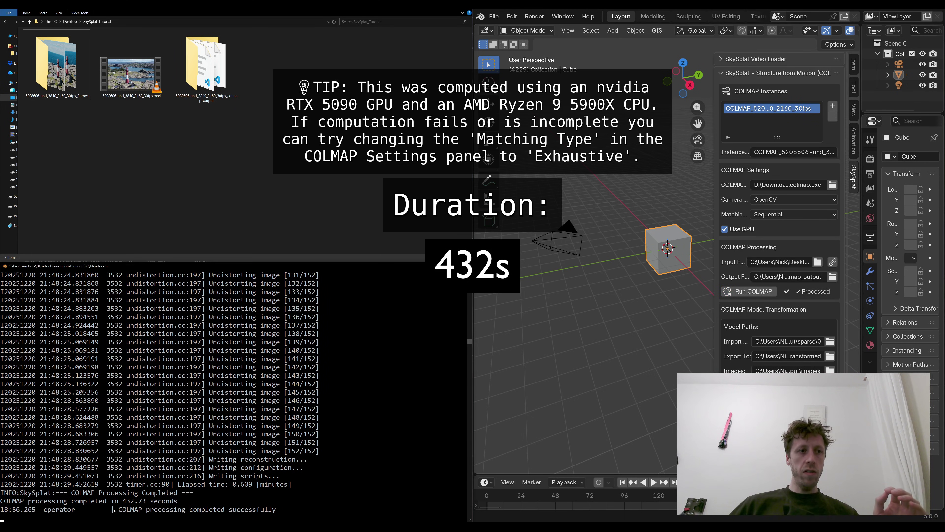
drag(114, 511, 281, 512)
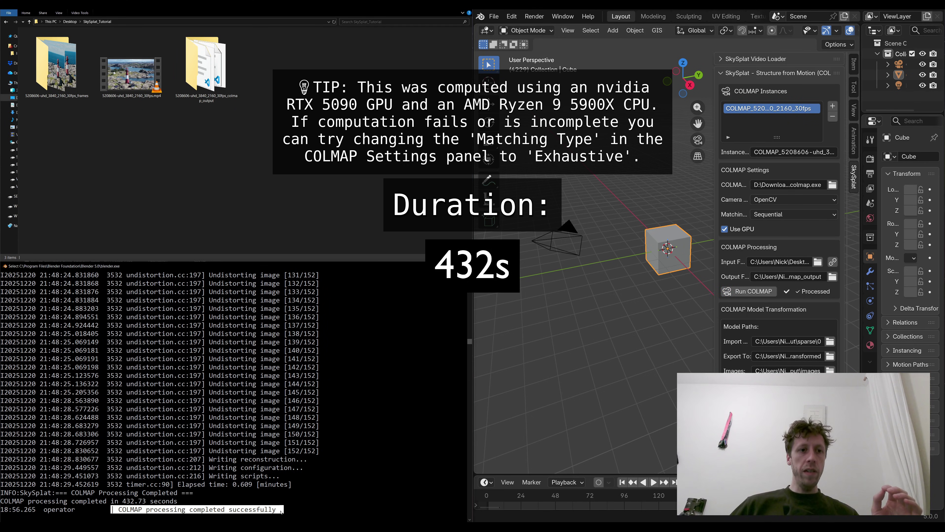
key(ctrl+c)
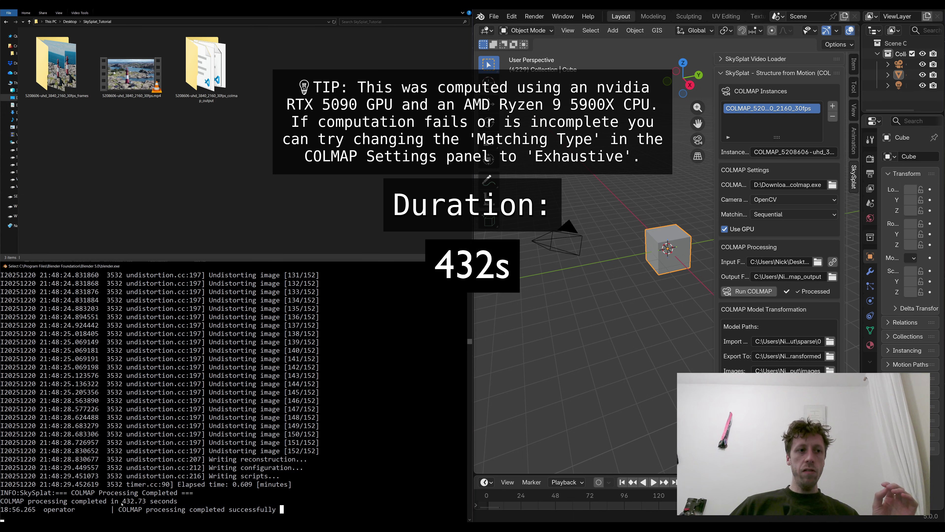
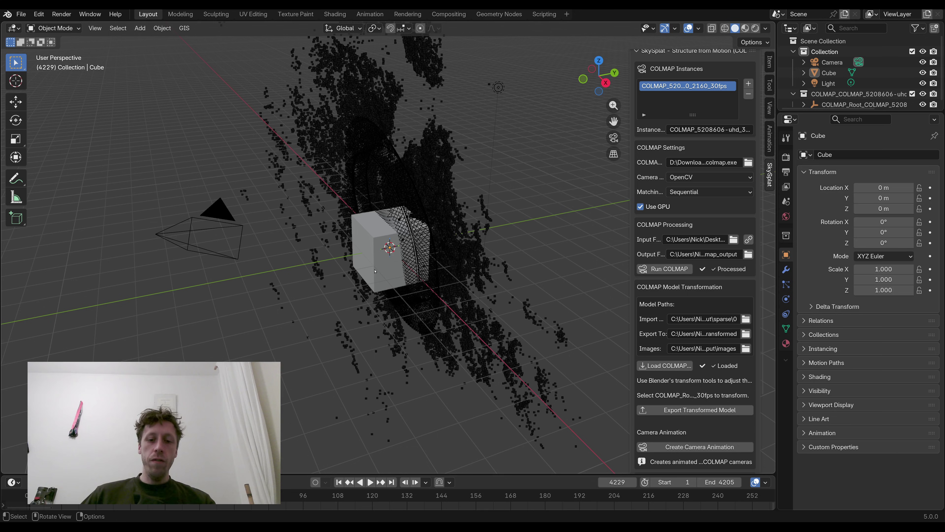
- Delete the default cube from the scene
click(375, 272)
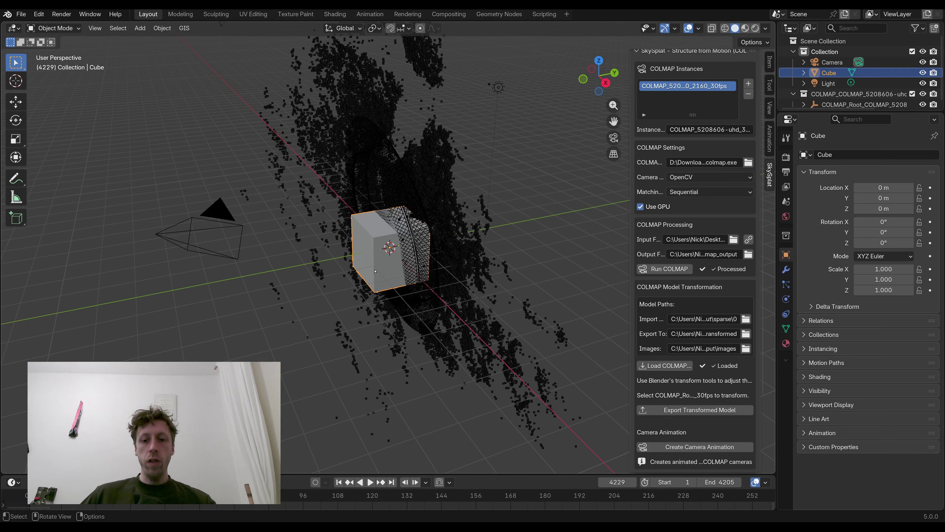
key(x)
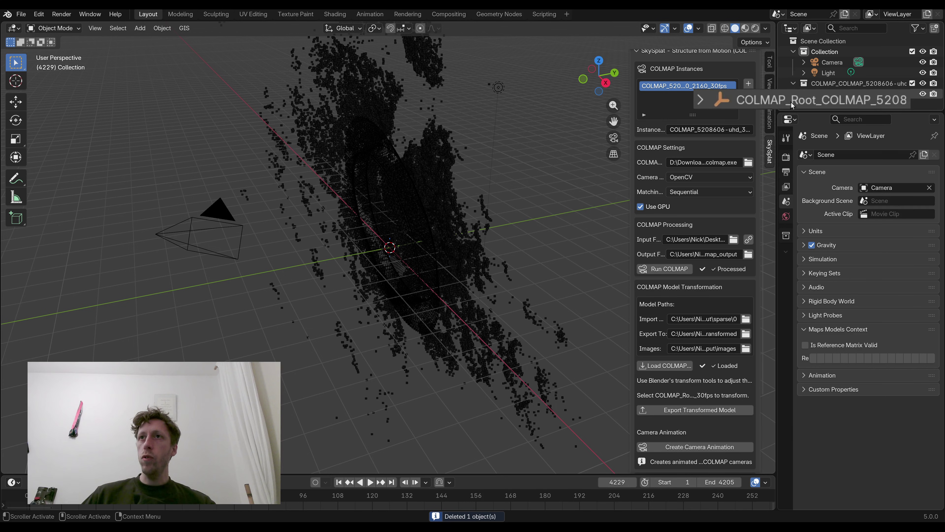
- Rotate the COLMAP root object about -98.6° around X in the right orthographic view to level the point cloud's ground
click(824, 111)
middle_drag(376, 257, 448, 209)
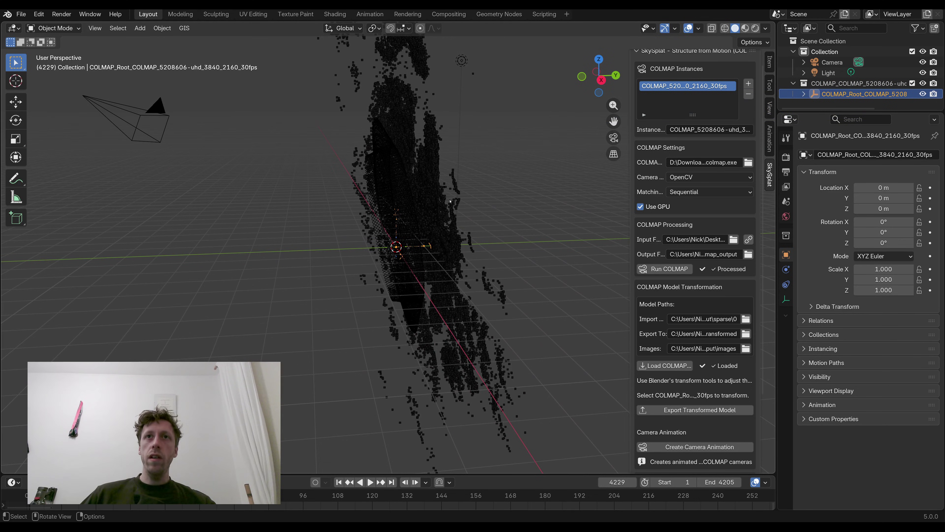
key(KP_3)
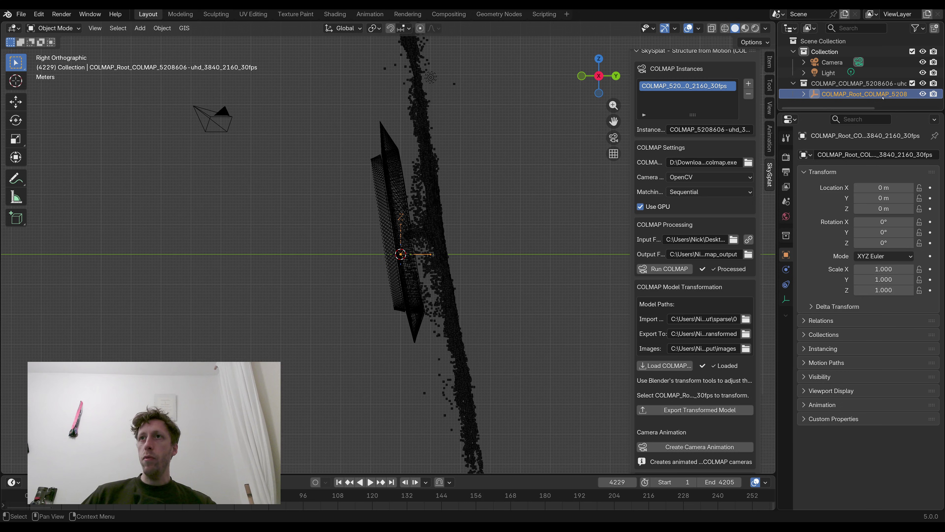
key(r)
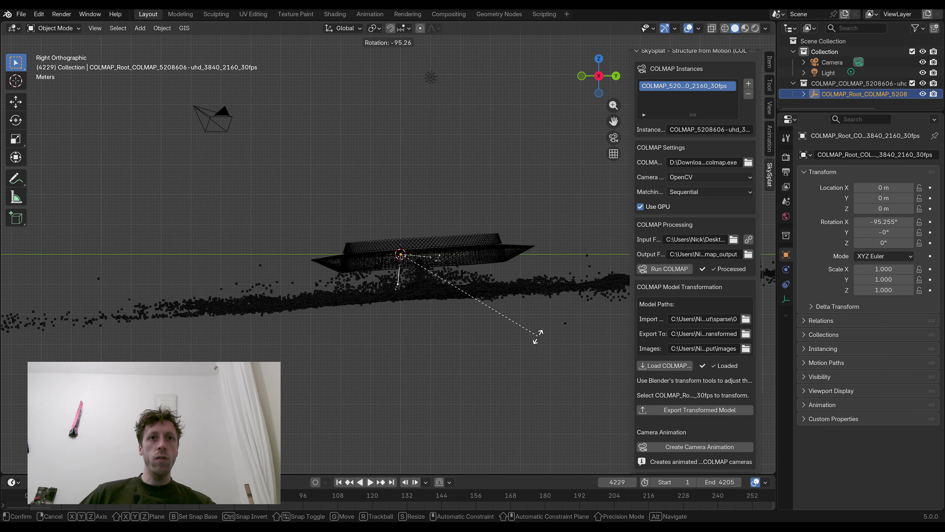
click(540, 351)
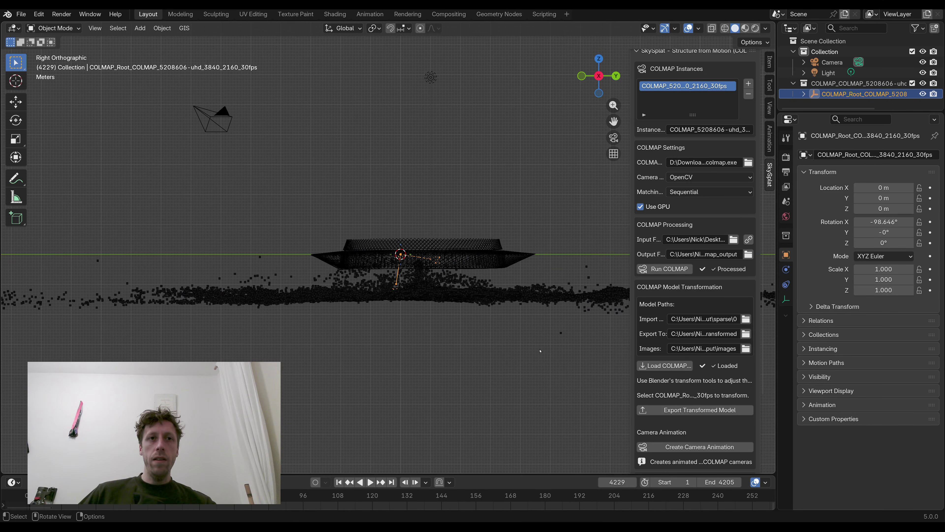
- Move the COLMAP root to about Y -0.56 m, Z 1.54 m, placing the lighthouse base at the origin, and check its alignment from the front
scroll(418, 275, up, 6)
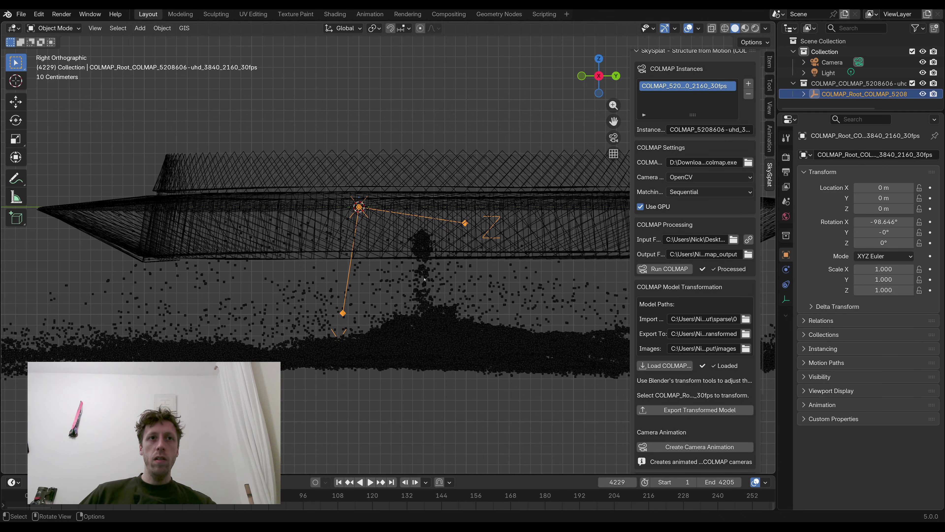
scroll(423, 280, down, 5)
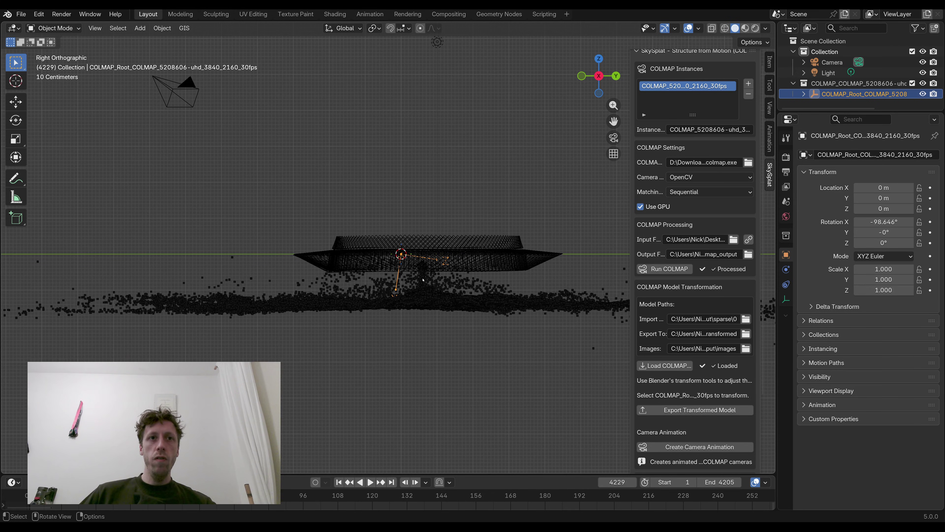
scroll(423, 280, up, 1)
key(g)
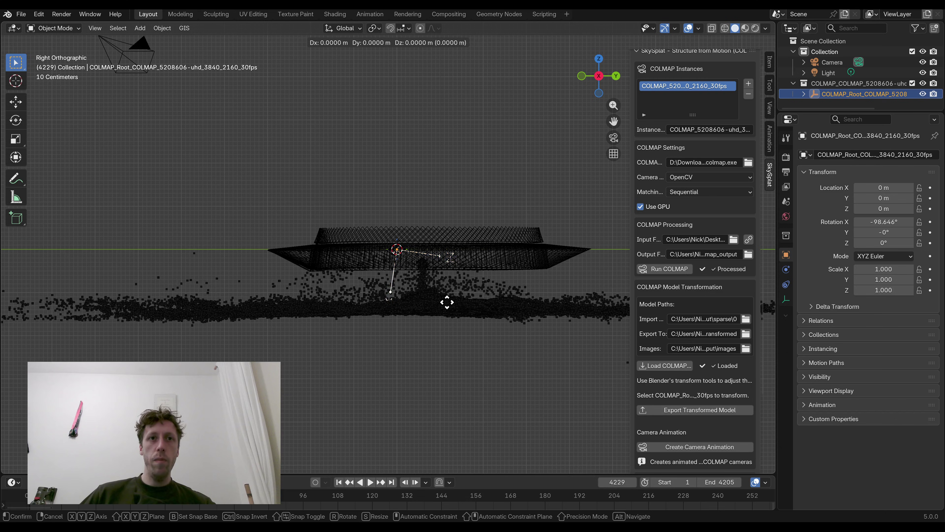
click(424, 237)
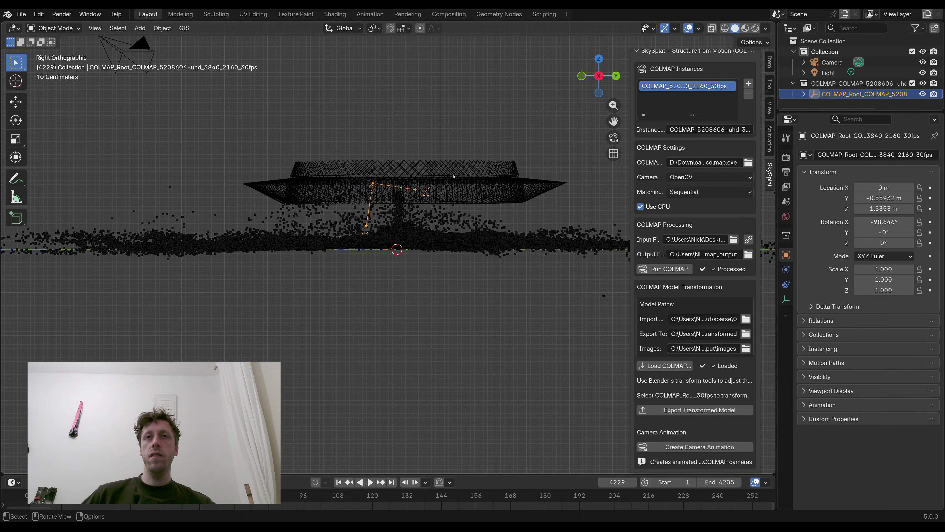
key(KP_1)
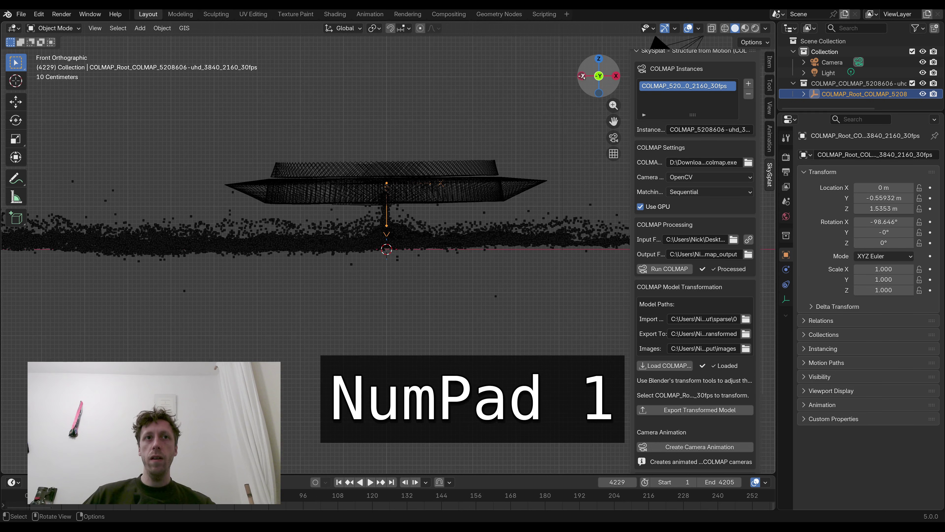
middle_drag(421, 202, 477, 132)
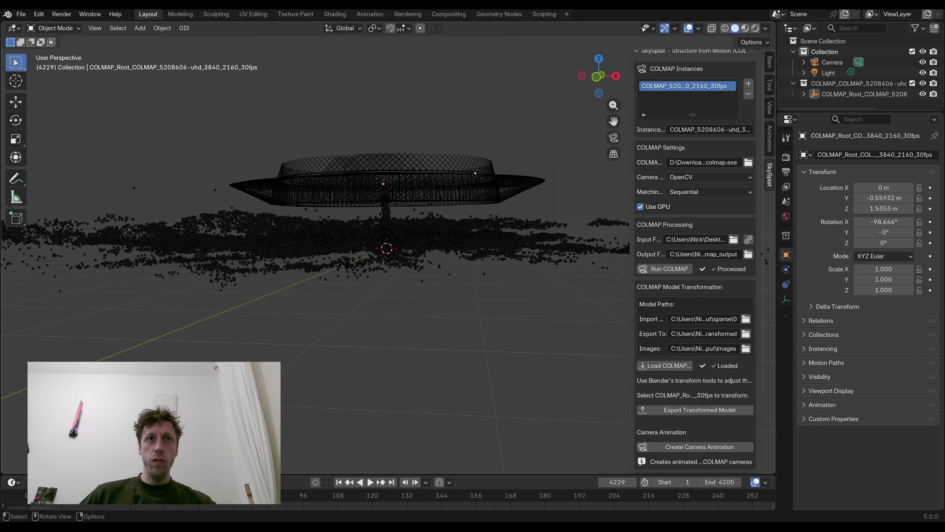
click(421, 186)
middle_drag(422, 187, 409, 235)
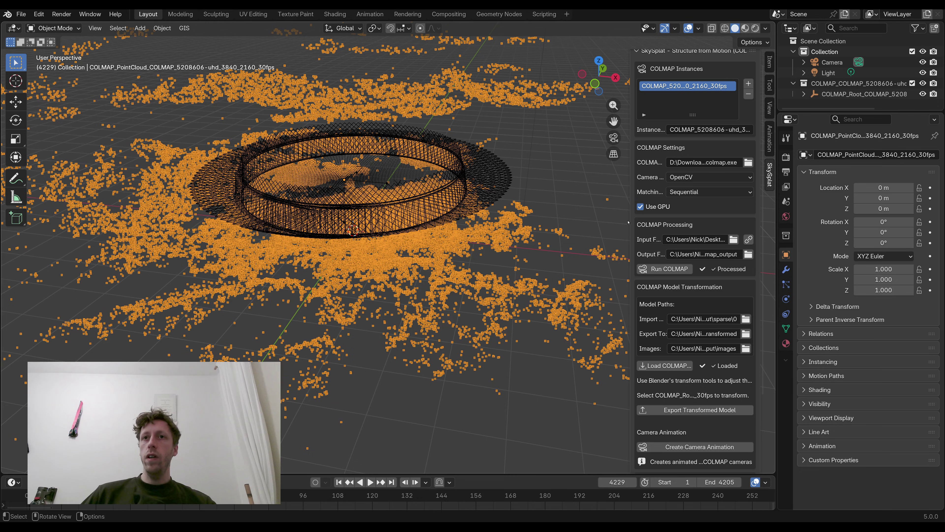
- Export the transformed COLMAP model and locate the colmap_output folder
scroll(695, 218, down, 5)
click(695, 316)
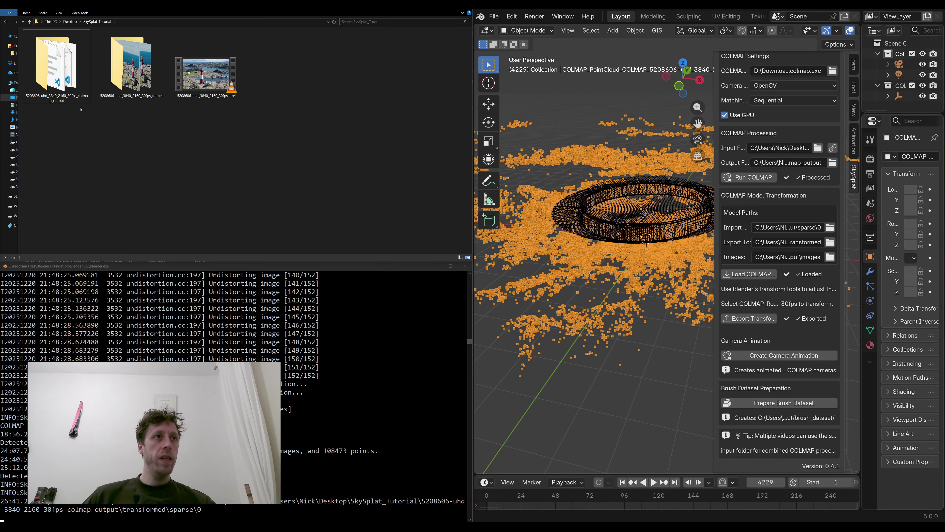
click(46, 99)
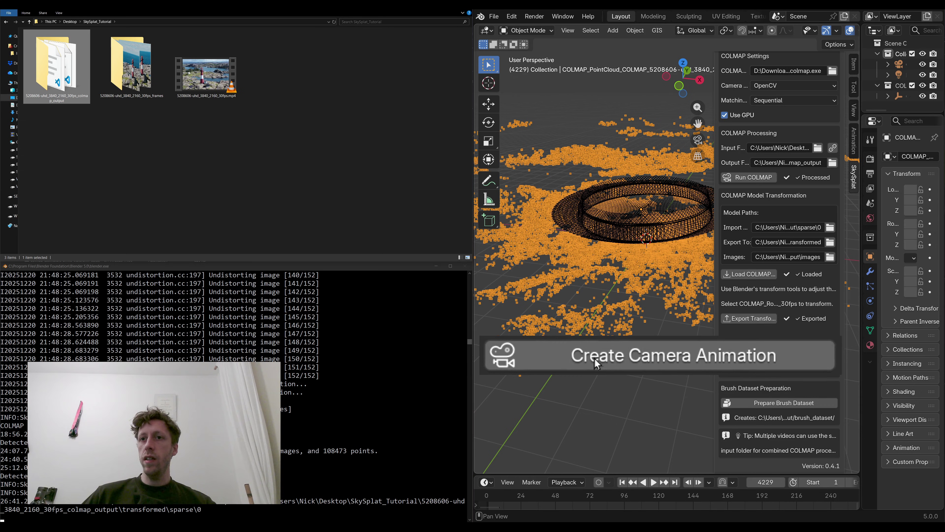
- Create the camera animation from the COLMAP cameras, select the AnimatedCamera object, and preview its motion along the timeline
click(693, 359)
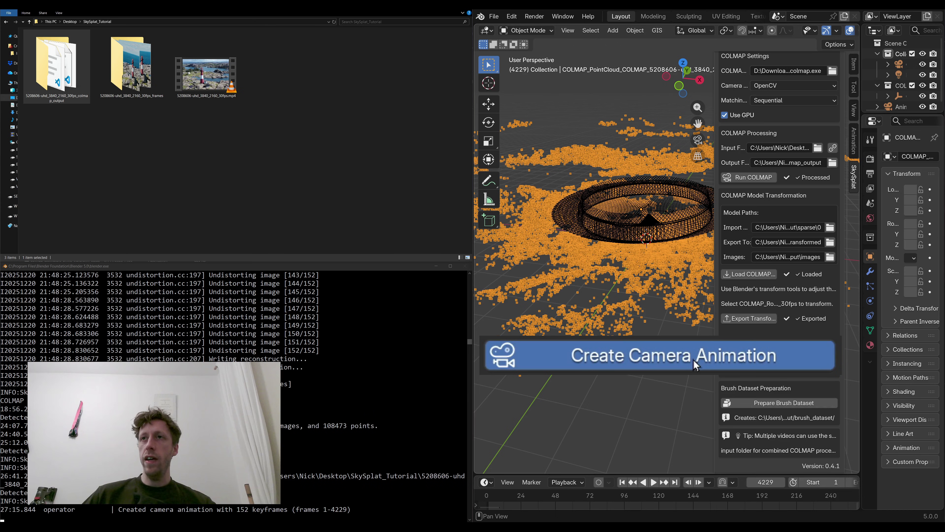
drag(903, 113, 826, 129)
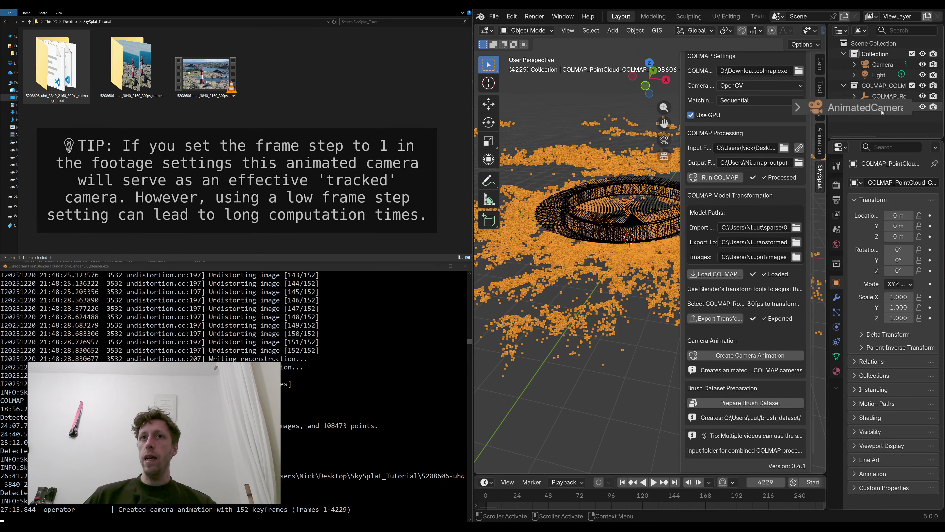
click(871, 107)
drag(487, 496, 549, 496)
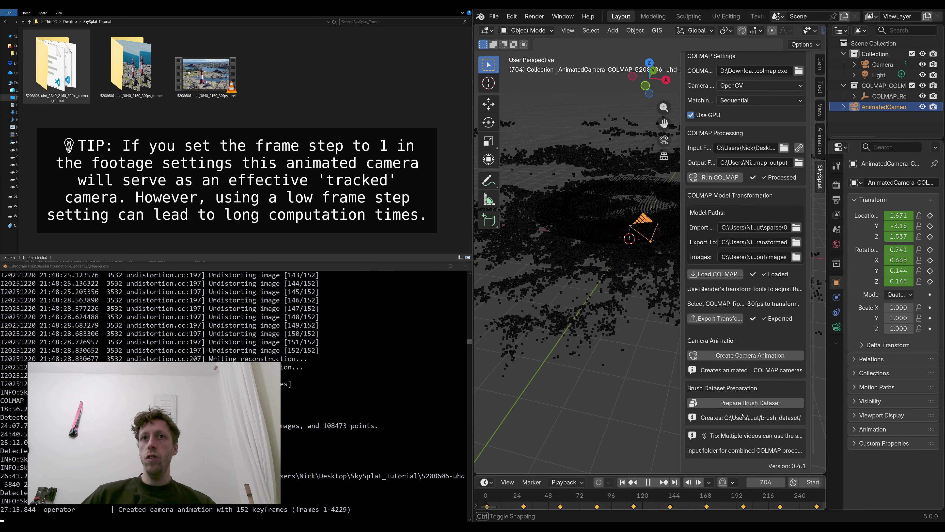
key(space)
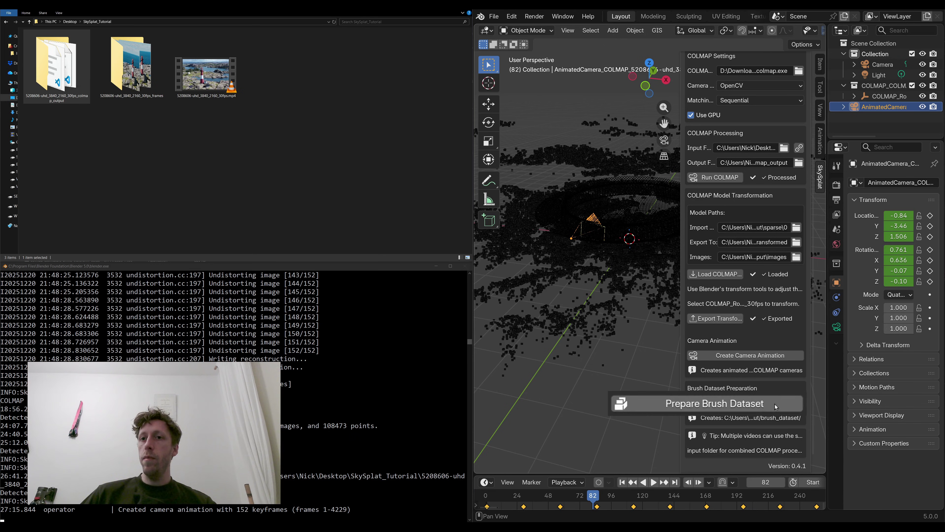
- Prepare the Brush dataset and check for the brush_dataset folder inside the colmap_output folder
click(787, 404)
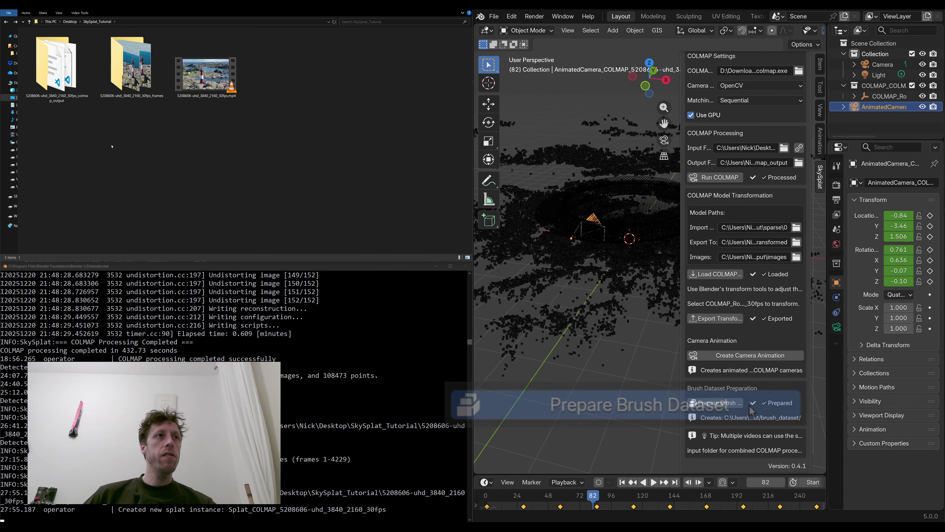
double_click(71, 92)
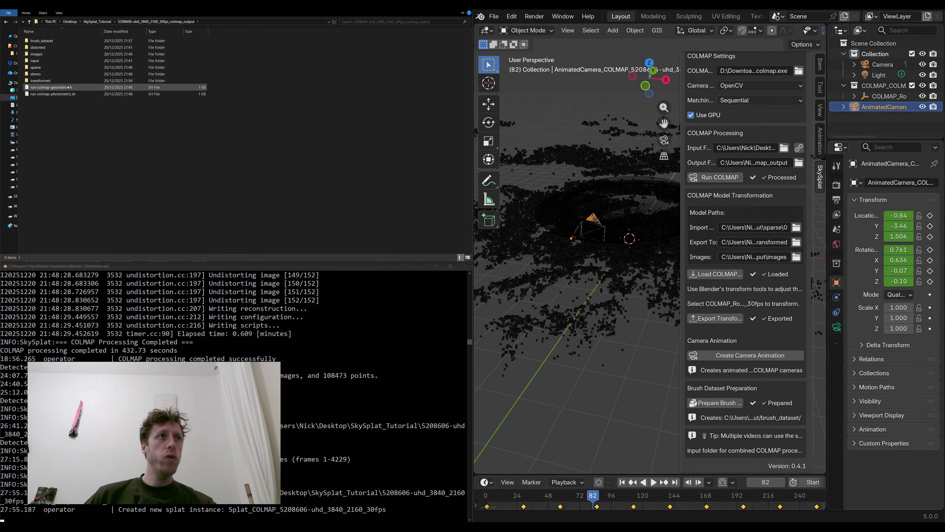
click(171, 42)
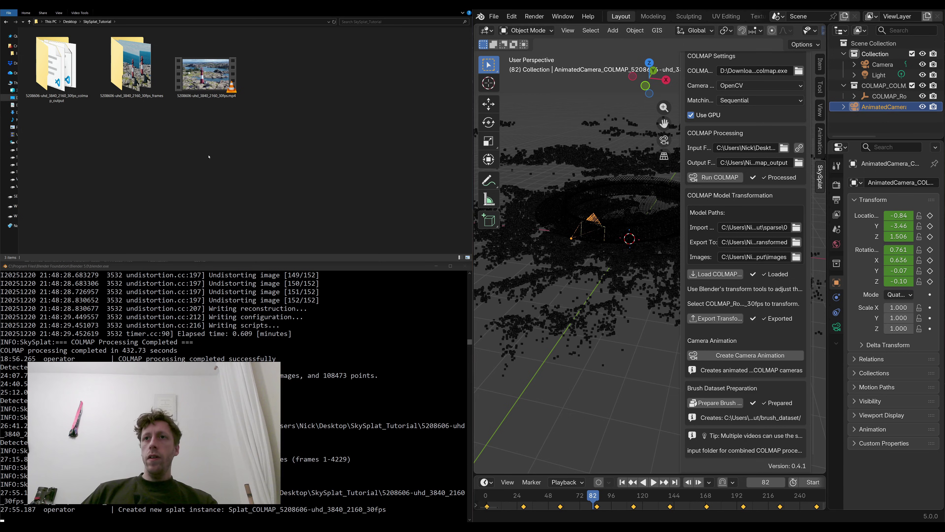
- Collapse the Structure from Motion (COLMAP) section and expand the SkySplat Gaussian Splatting (Brush) section
scroll(767, 217, up, 3)
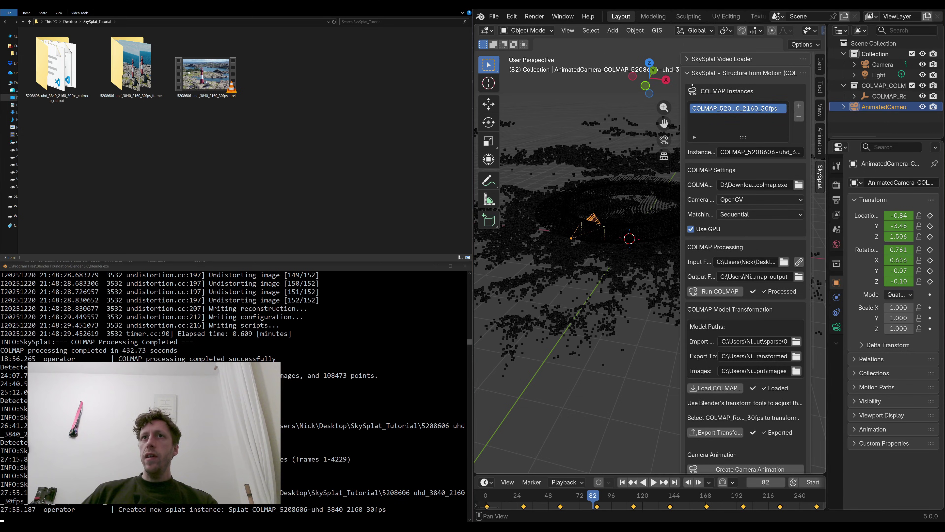
click(688, 73)
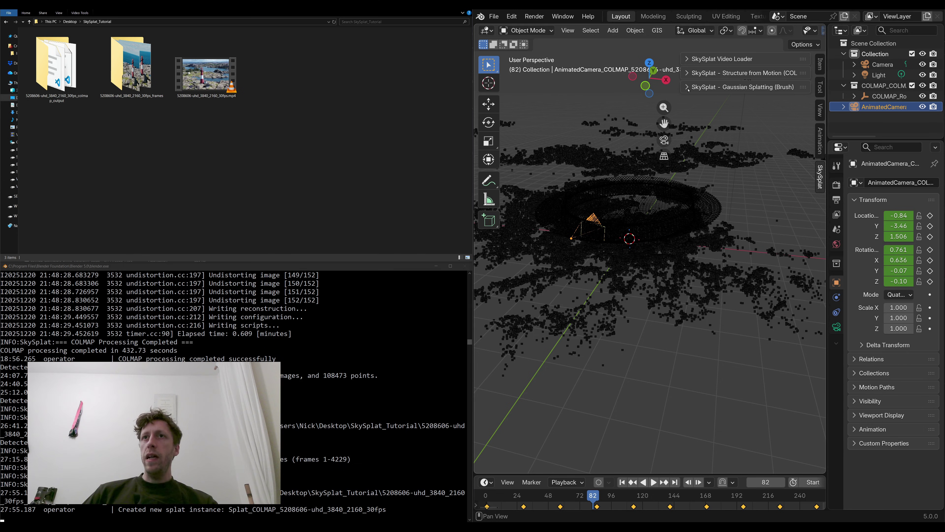
click(688, 88)
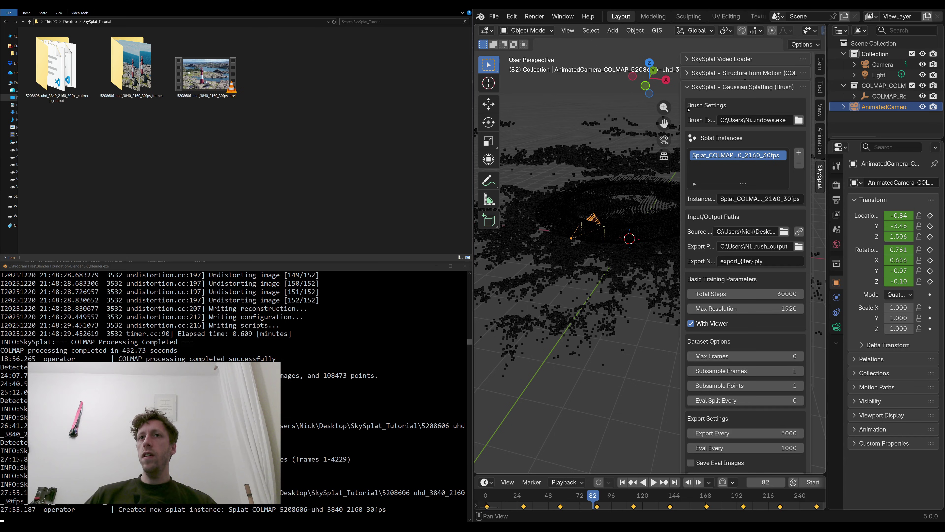
- Run the Brush training on the COLMAP data and enlarge the scene preview above the dataset view
scroll(688, 119, down, 5)
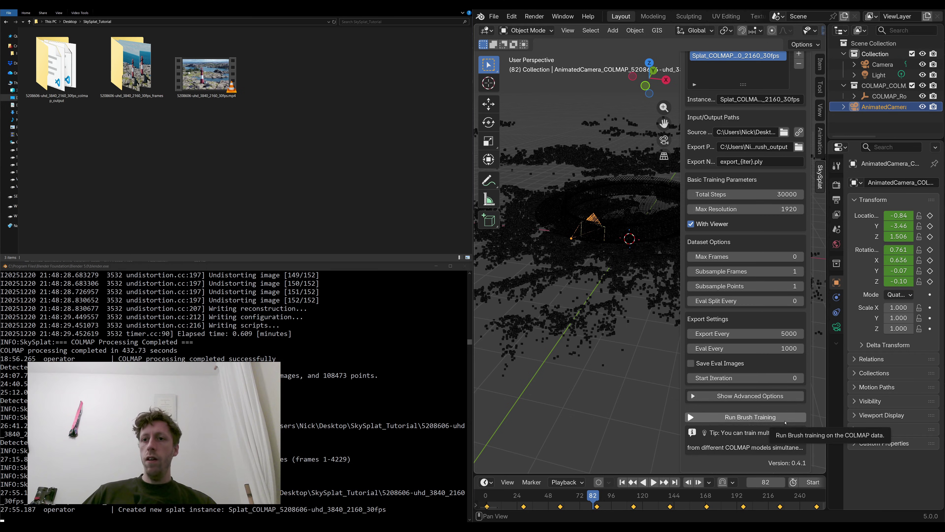
click(727, 430)
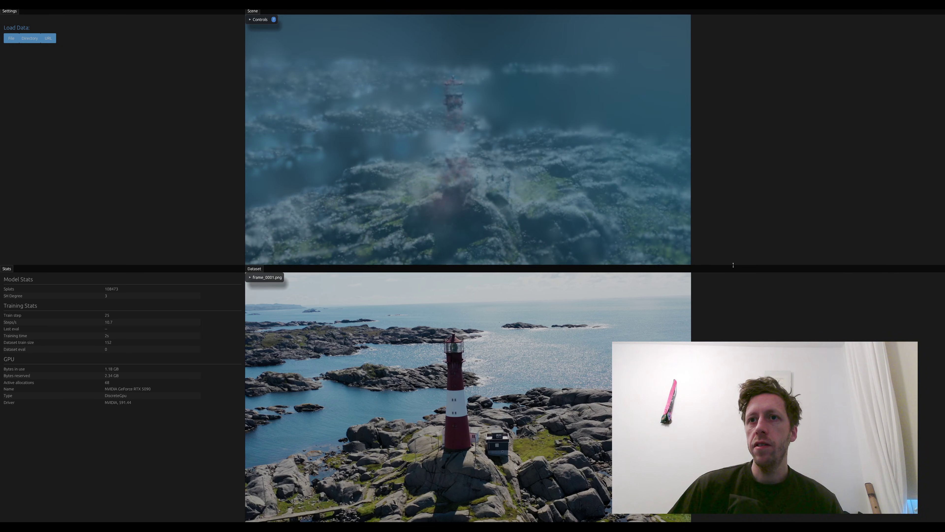
drag(733, 265, 734, 378)
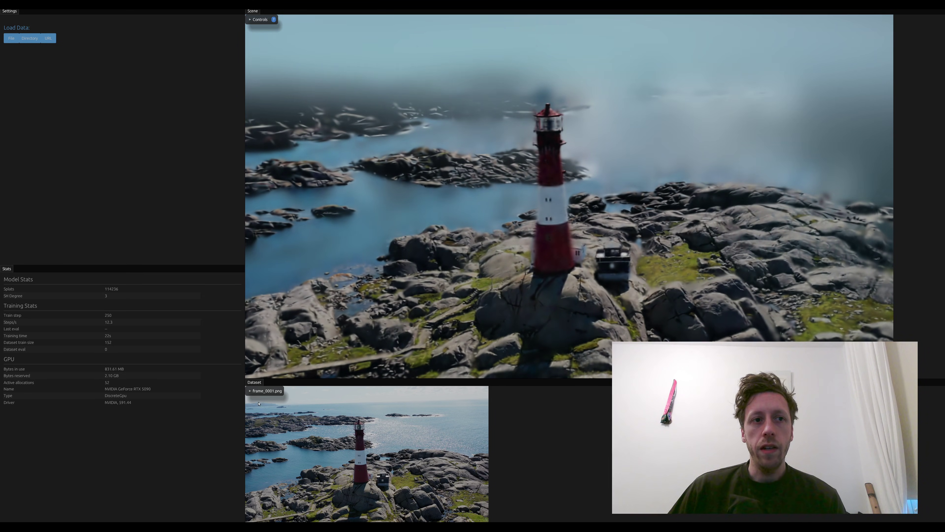
- Expand the dataset frame controls and step forward through the training images to compare them with the splat
click(249, 391)
click(372, 408)
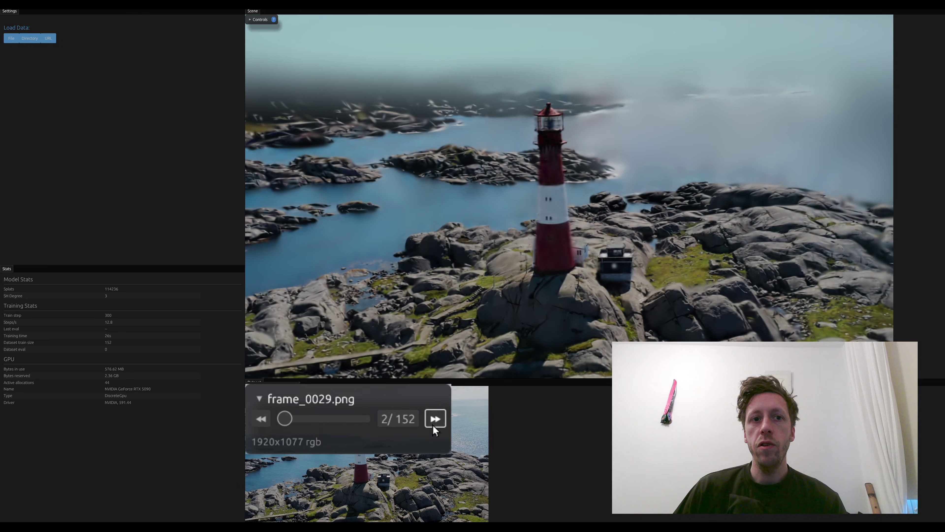
click(372, 408)
click(433, 424)
click(433, 425)
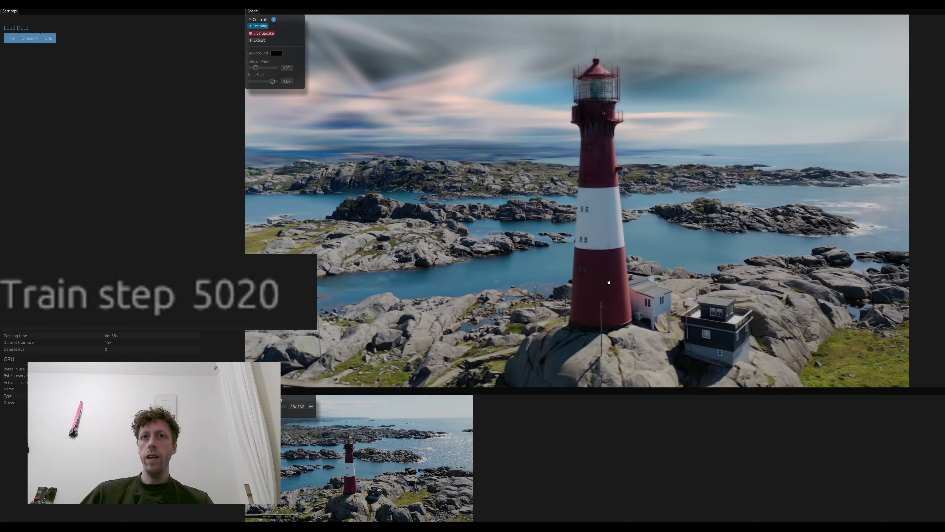
- Inspect the lighthouse splat up close and export it as export.ply in the SkySplat_Tutorial folder
drag(609, 223, 642, 267)
scroll(642, 267, up, 3)
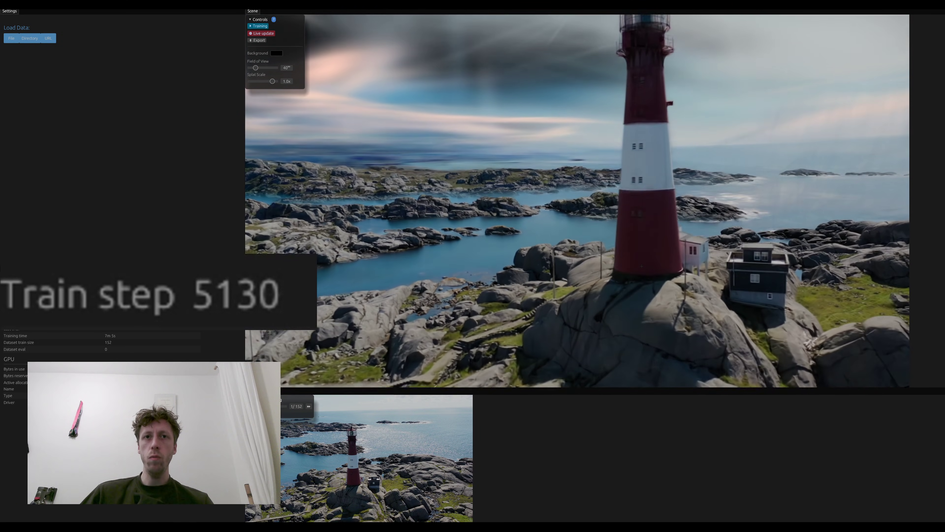
scroll(641, 267, up, 5)
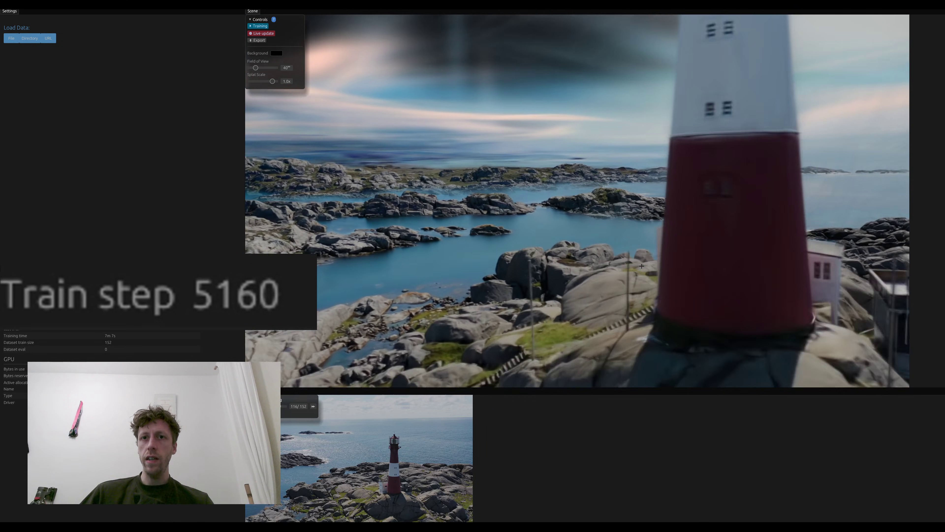
drag(642, 267, 662, 250)
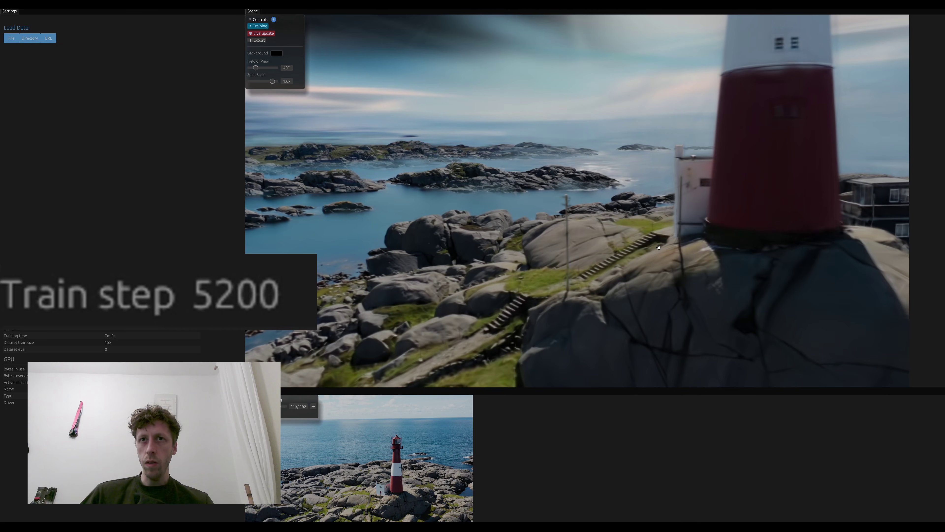
drag(567, 286, 581, 241)
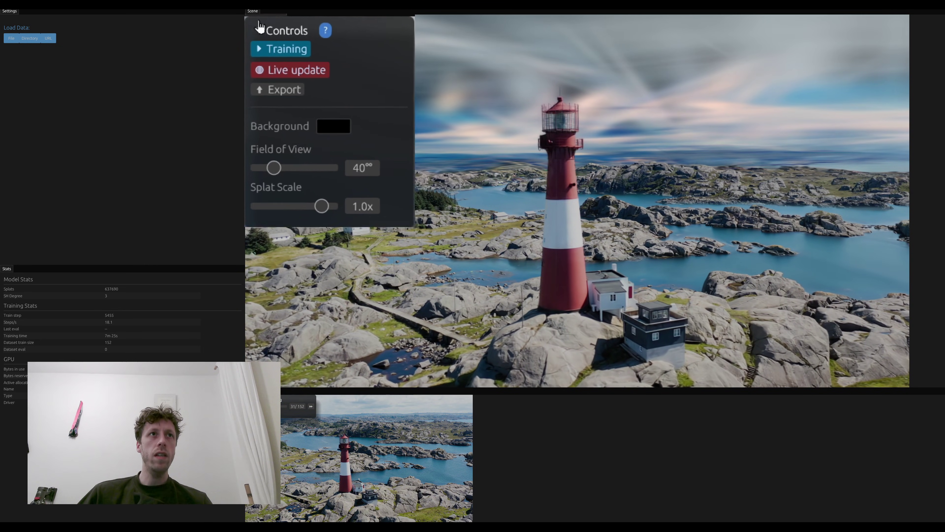
click(294, 96)
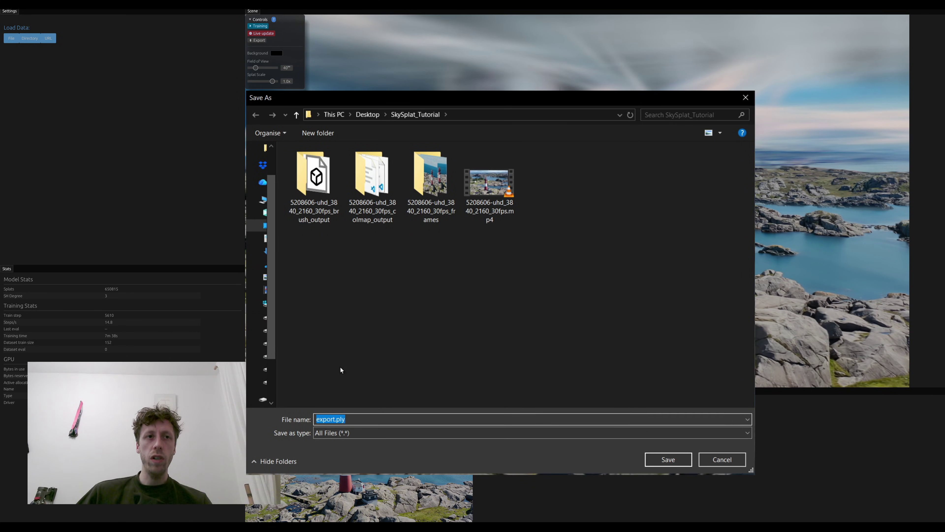
click(678, 462)
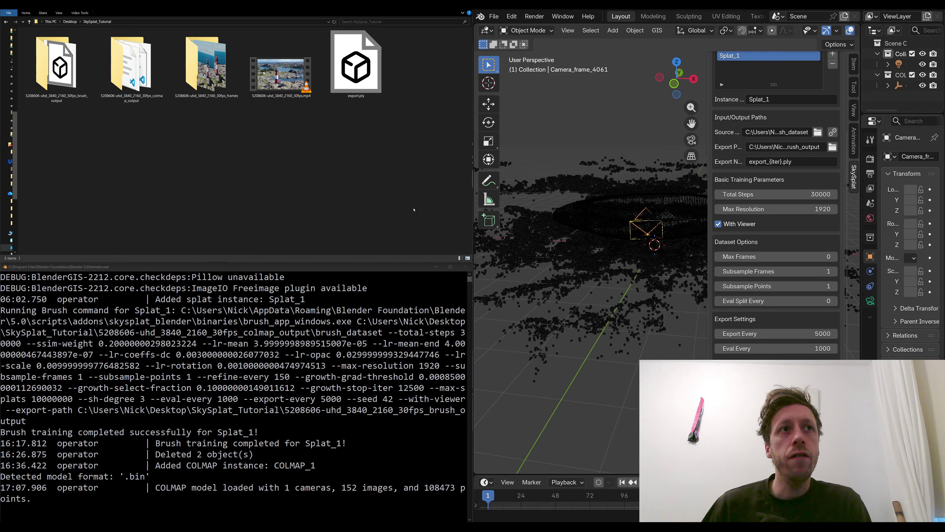
- Check the automatically exported PLY in the brush_output folder against the Export Every setting
double_click(56, 63)
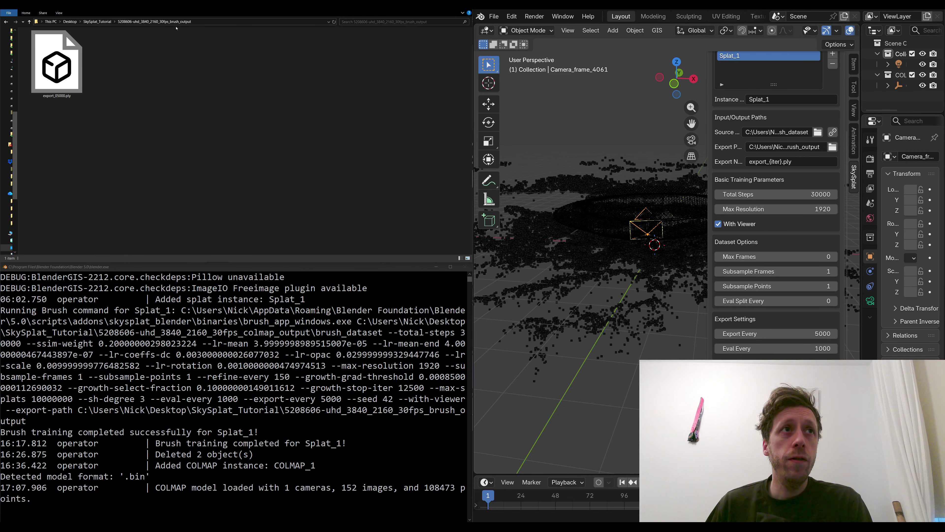
click(57, 63)
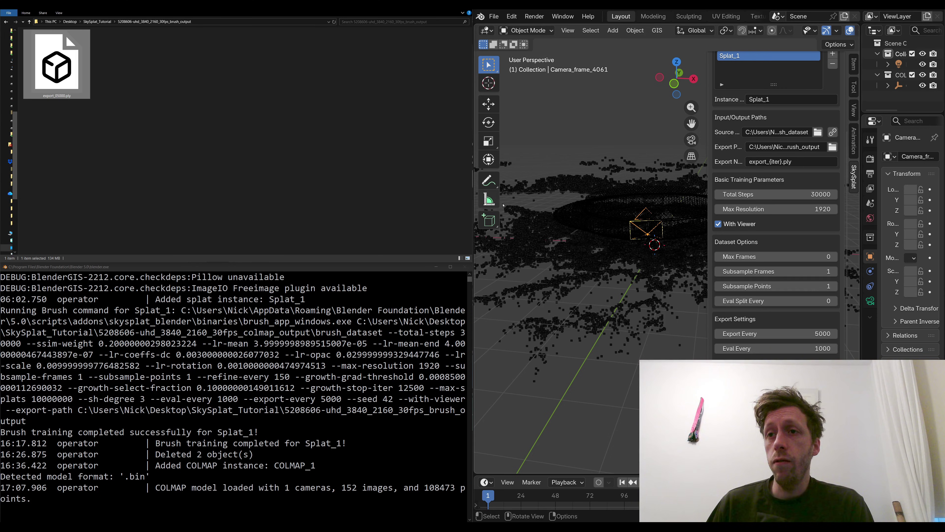
click(784, 330)
key(Return)
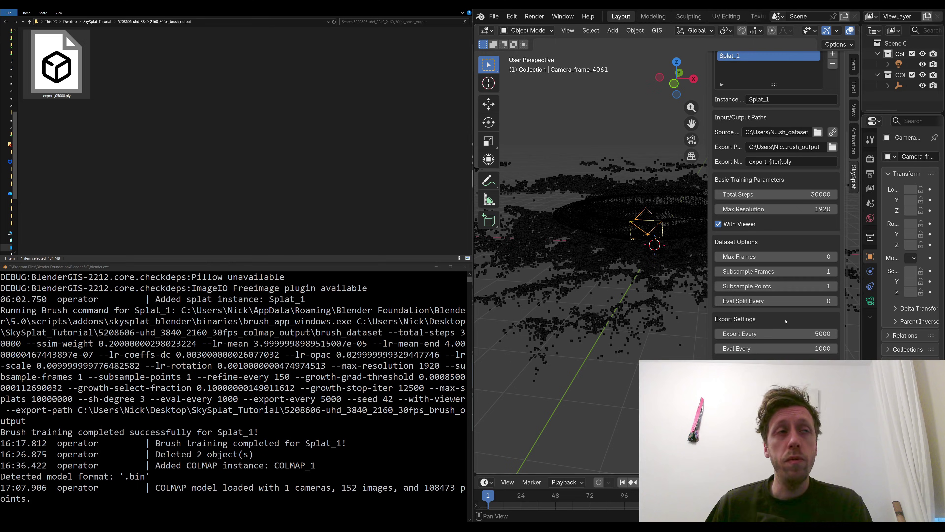
click(161, 60)
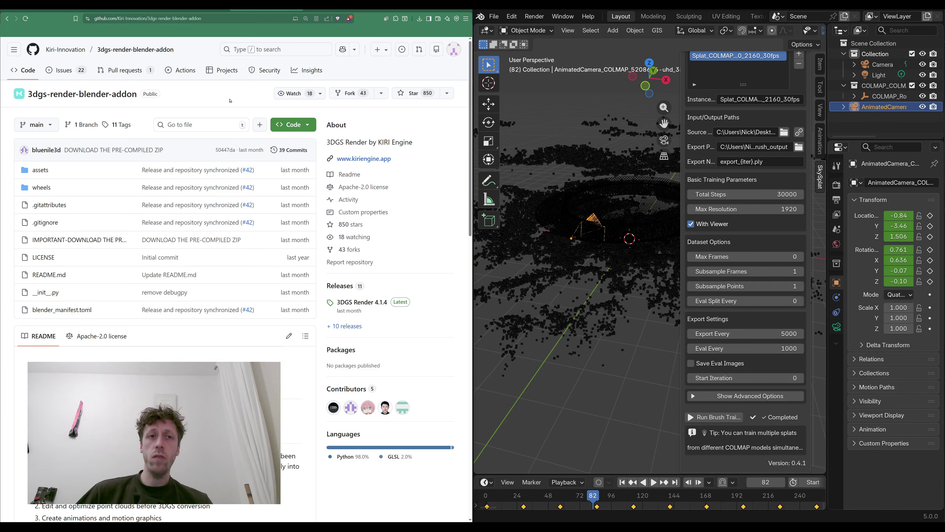
- Open the 3DGS Render 4.1.4 release on GitHub and install the KIRI Engine add-on zip in Blender
click(365, 307)
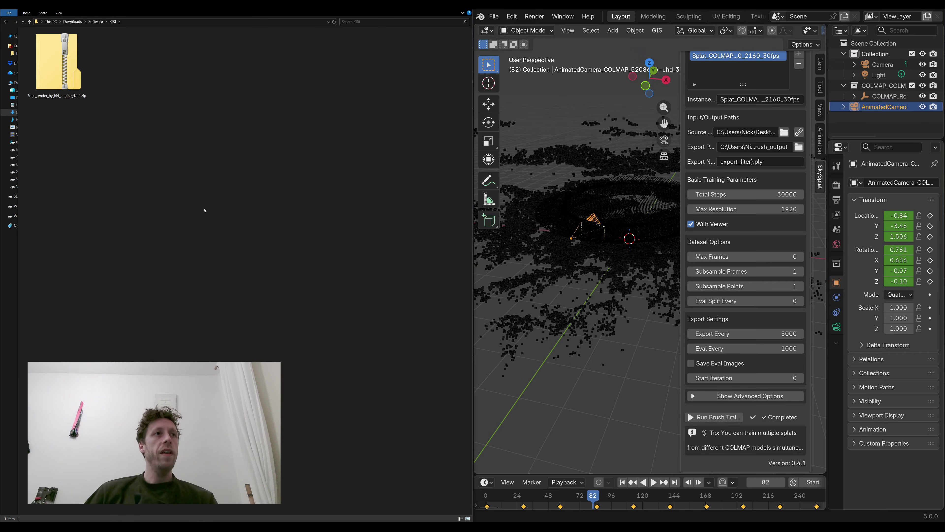
click(72, 79)
drag(48, 70, 498, 131)
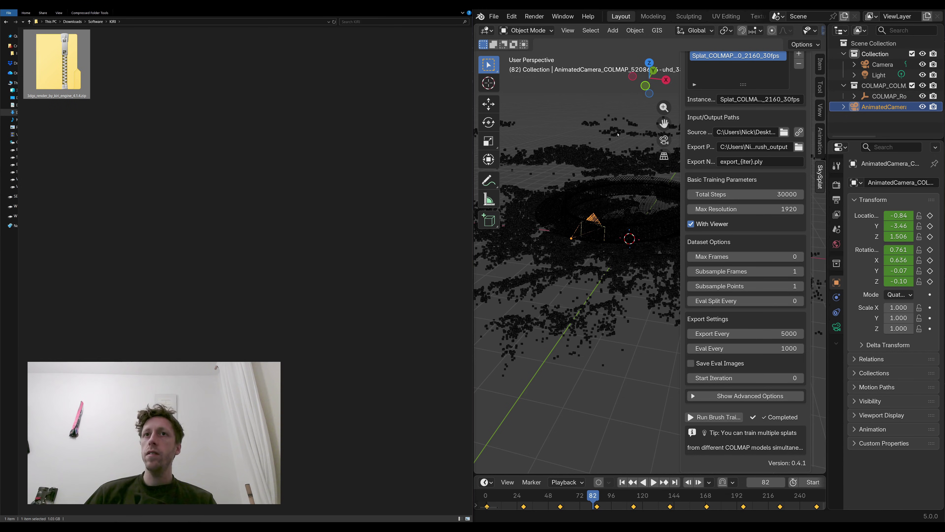
click(632, 180)
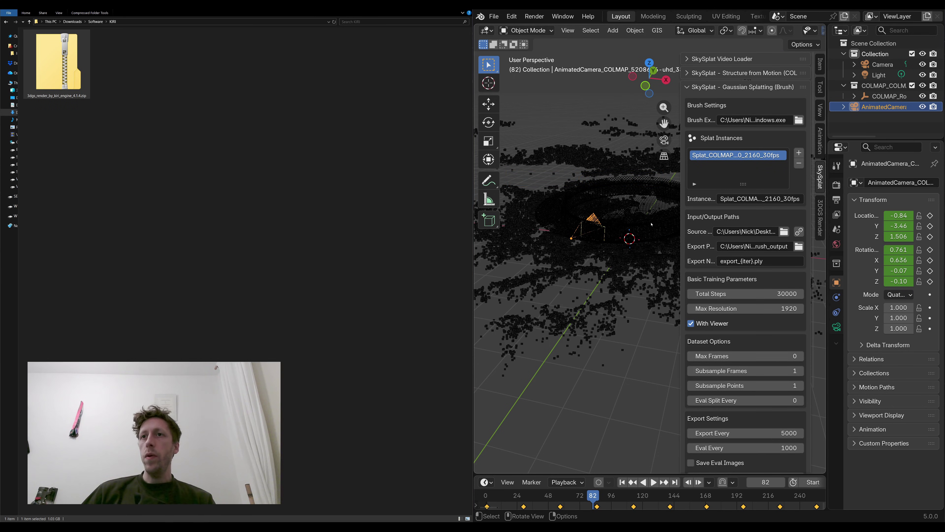
- Import export.ply from the SkySplat_Tutorial folder with 3DGS Render as Verts with a proxy object, and maximize the Blender window
click(815, 235)
key(alt+Tab)
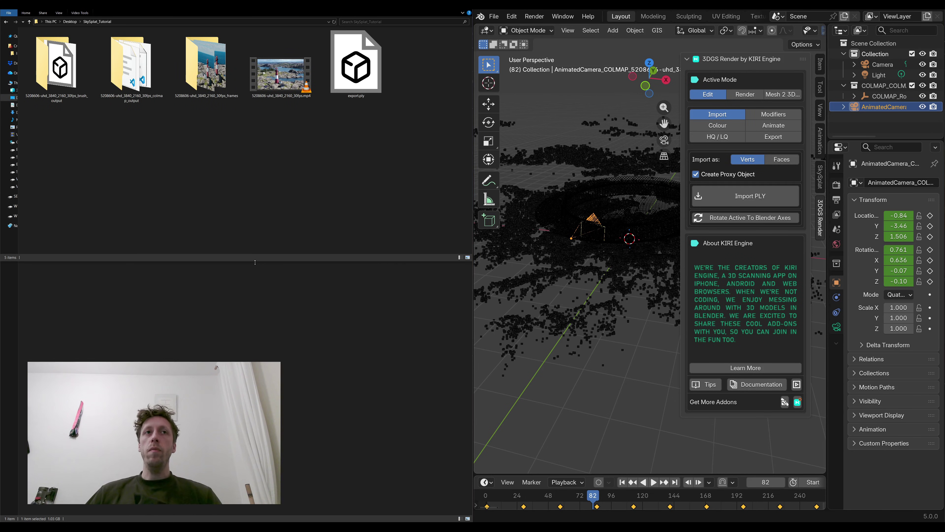
click(356, 65)
click(731, 204)
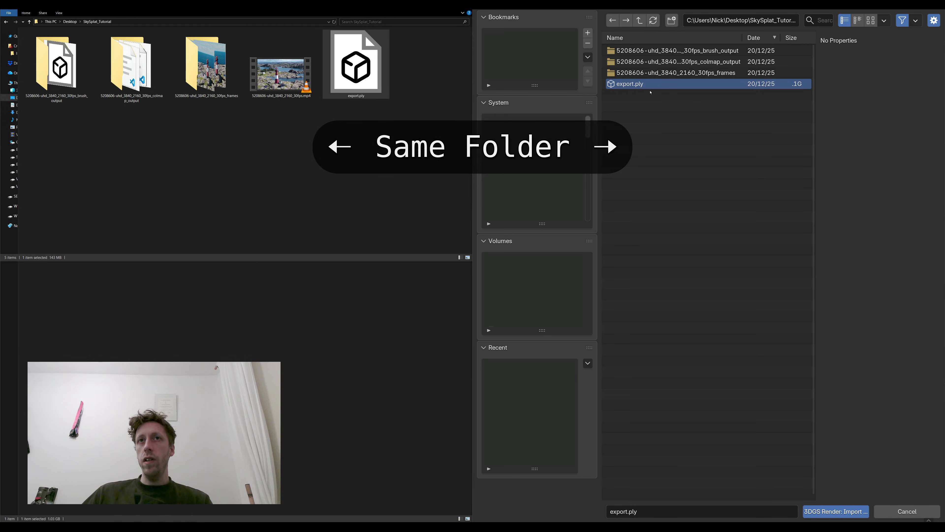
click(836, 511)
key(super+Up)
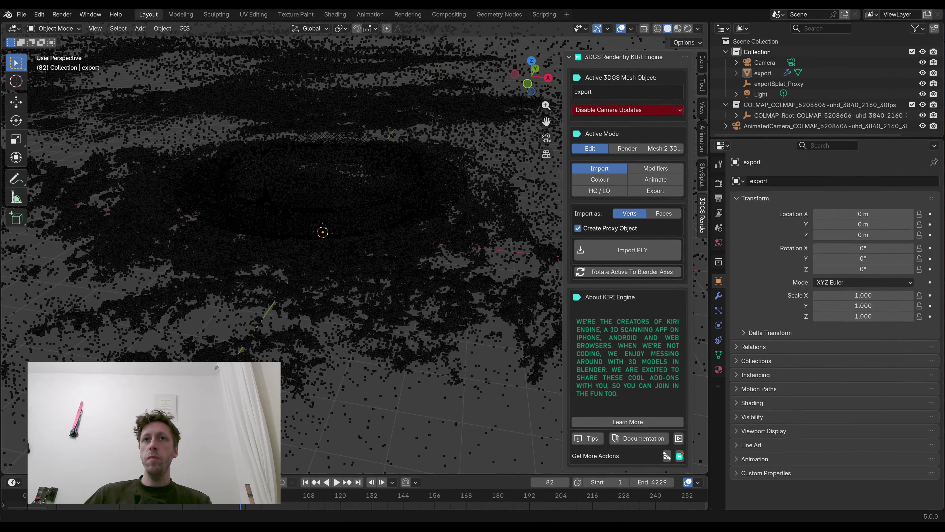
- Select the imported export object and switch the 3DGS Render active mode to Render, viewing the lighthouse up close
click(393, 104)
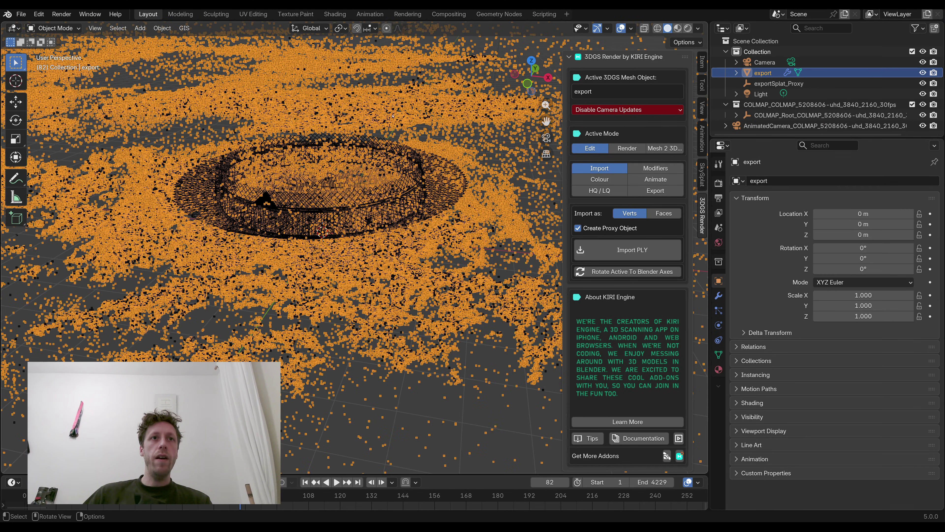
middle_drag(399, 204, 394, 275)
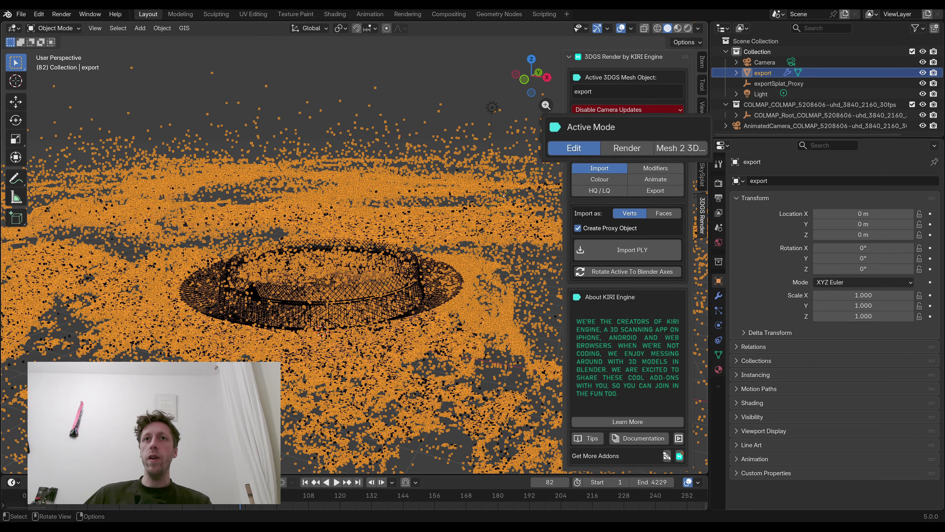
click(631, 95)
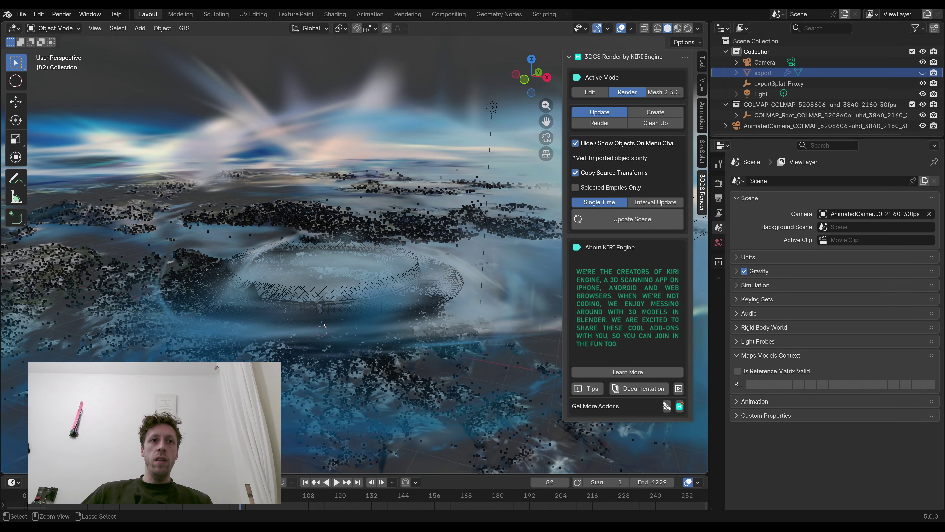
ctrl+middle_drag(324, 325, 326, 205)
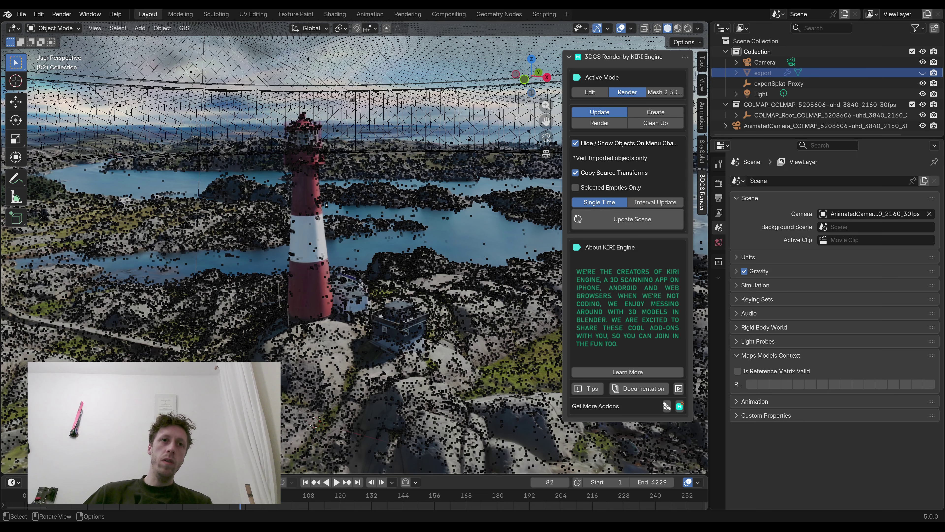
- Hide the COLMAP point cloud and orbit the lighthouse splat around an Empty added at the scene's centre
click(326, 205)
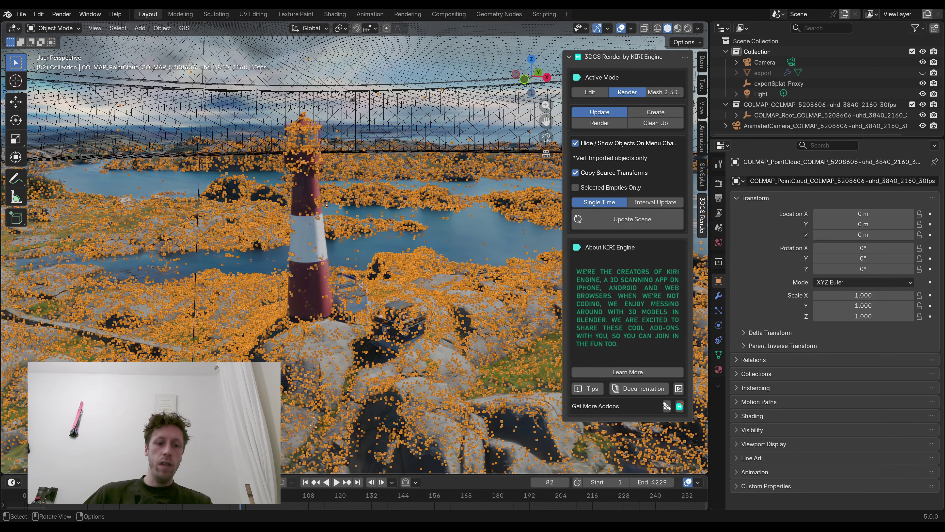
key(h)
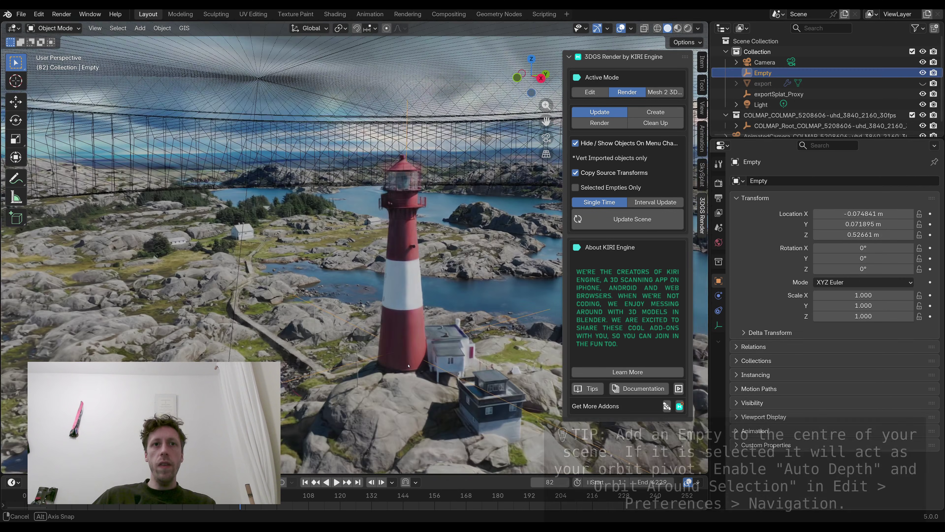
middle_drag(436, 363, 440, 366)
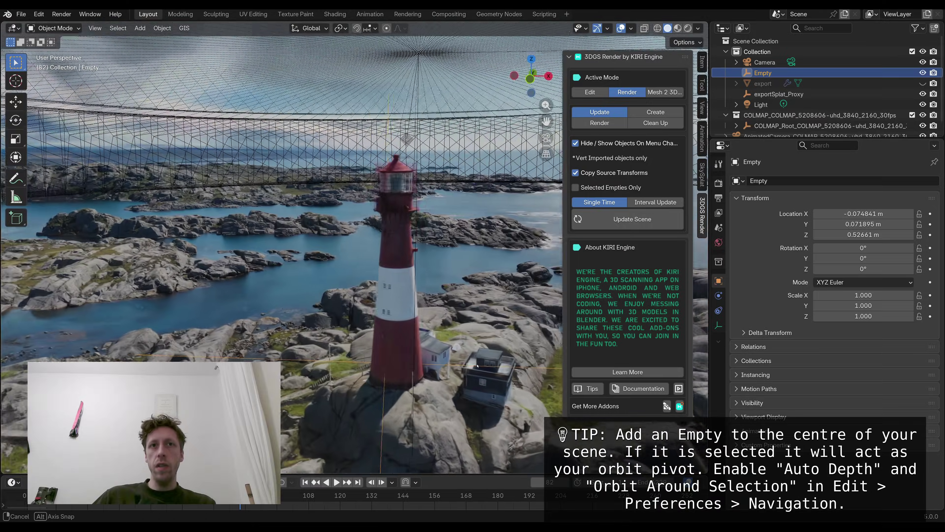
middle_drag(540, 364, 502, 357)
- Enlarge the Outliner, select the AnimatedCamera object and look through it as the active scene camera
drag(755, 138, 757, 161)
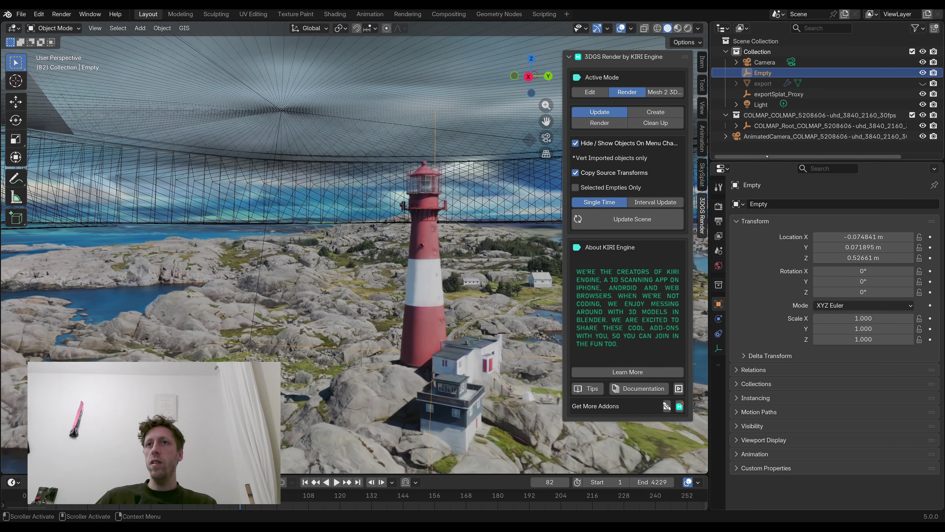
click(785, 137)
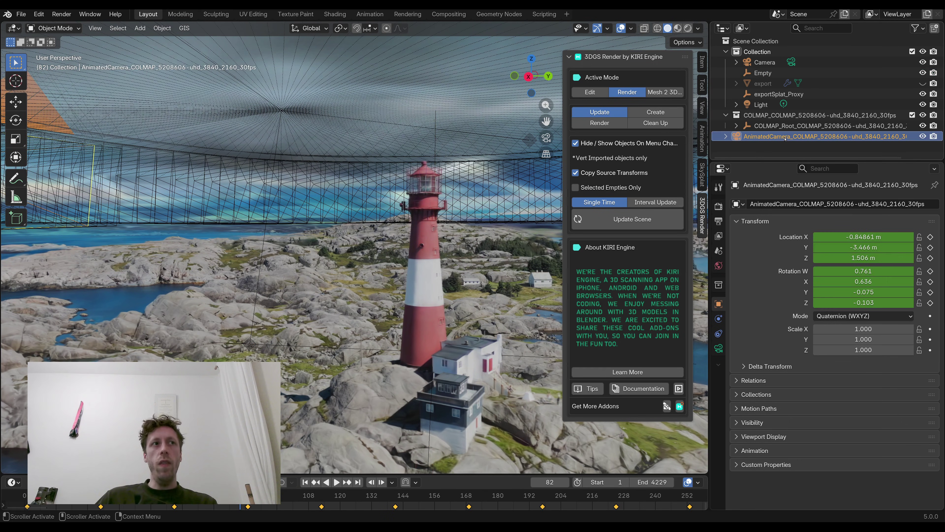
middle_drag(317, 186, 220, 188)
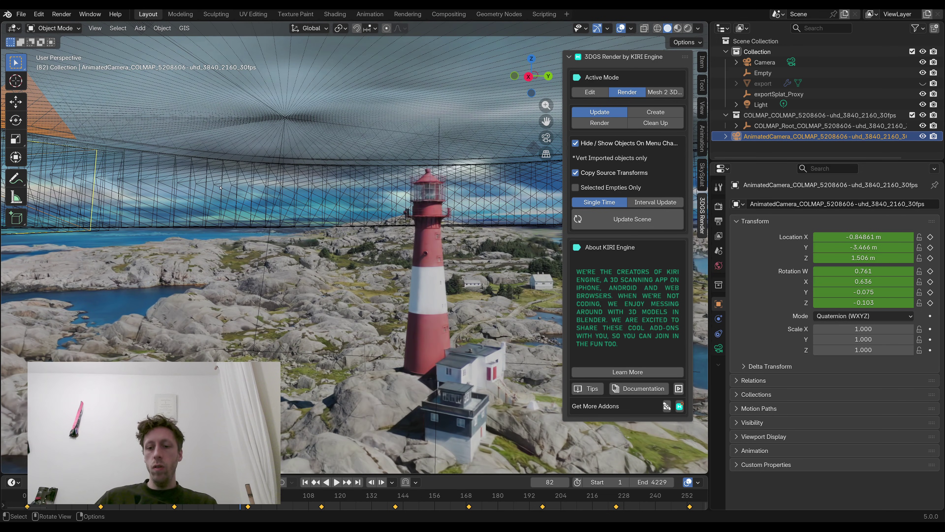
key(ctrl+KP_0)
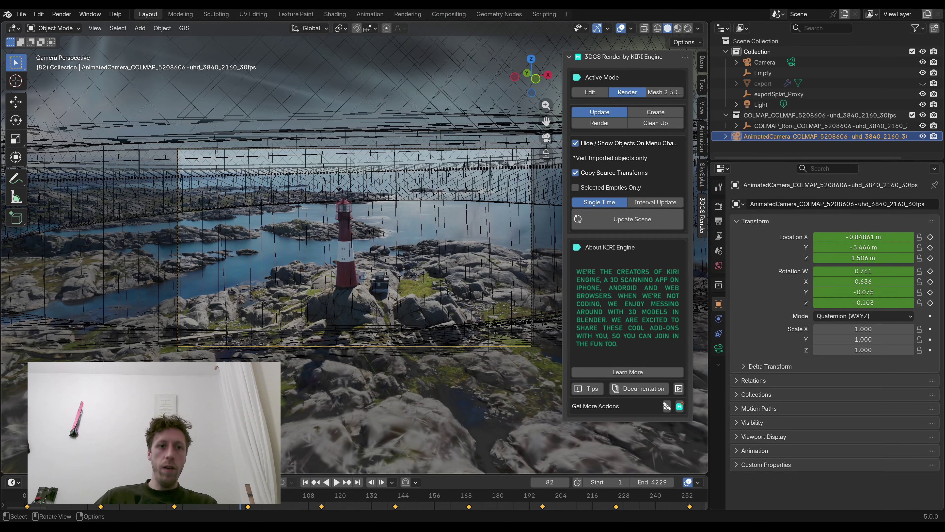
- Play the camera animation and hide the COLMAP_Root object together with its children in the viewport
key(space)
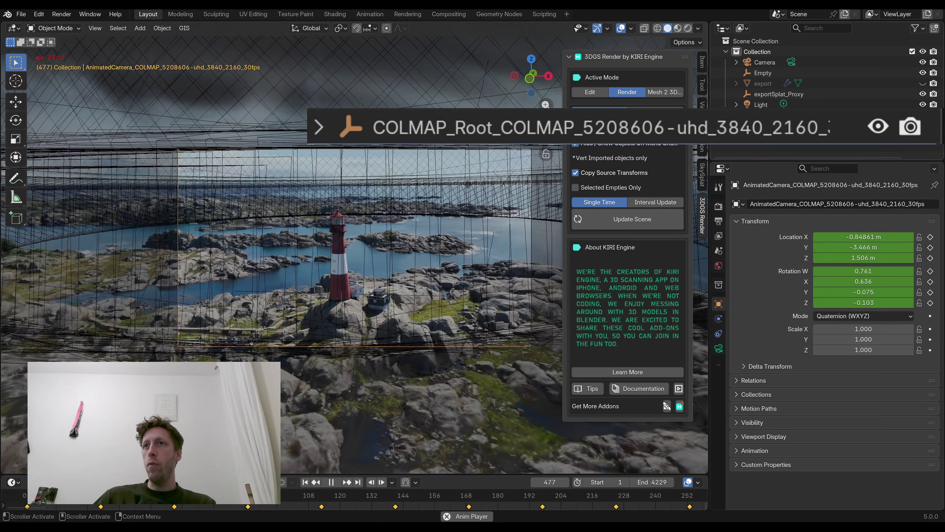
shift+click(923, 115)
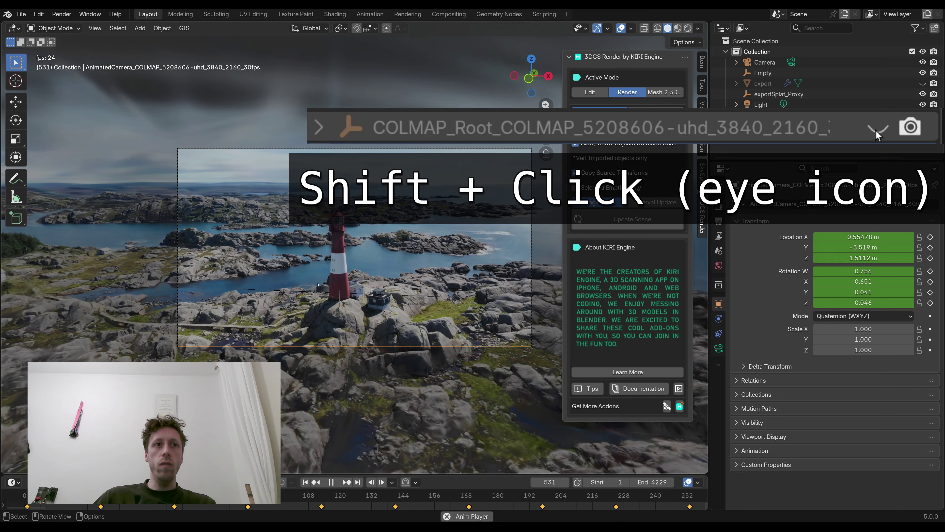
scroll(352, 240, up, 2)
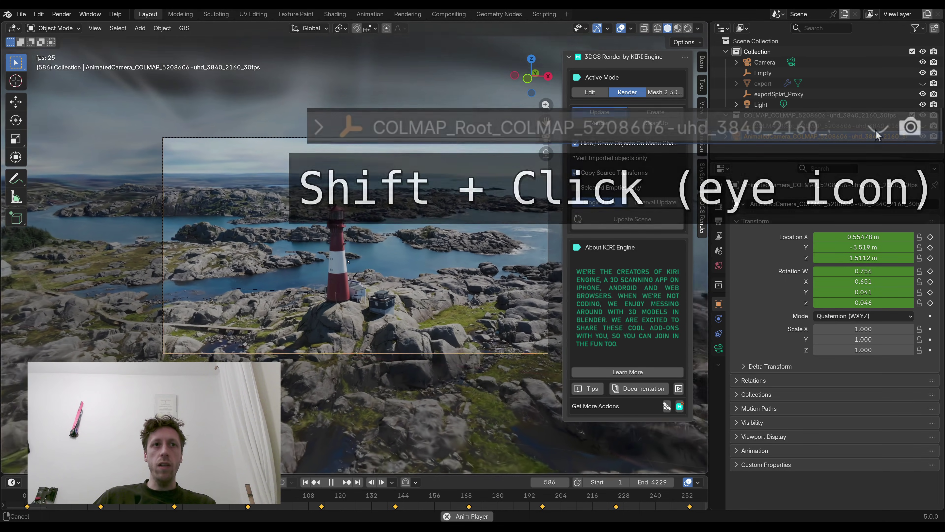
- Render a still of the current frame from the active camera with 3DGS Render, using only the Color Pass and the /tmp\ output path
scroll(352, 239, up, 2)
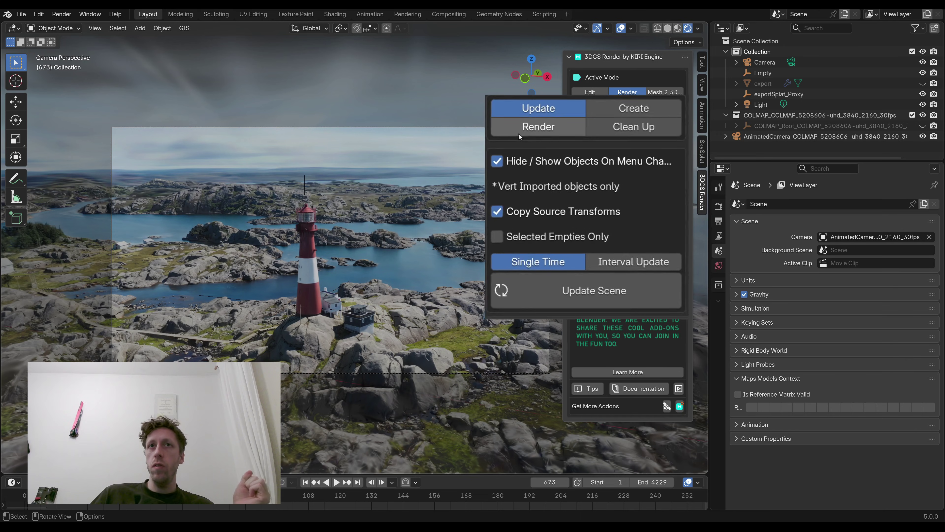
click(490, 134)
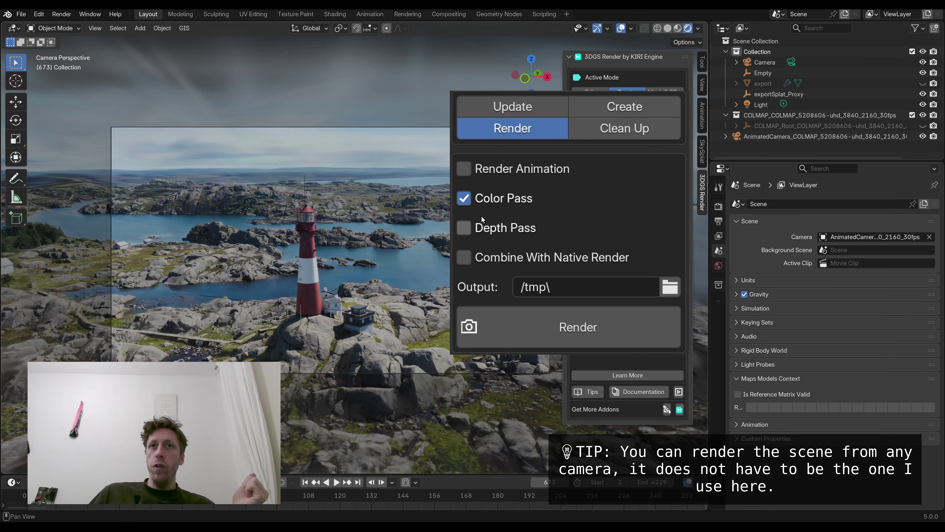
click(538, 342)
click(92, 312)
key(Return)
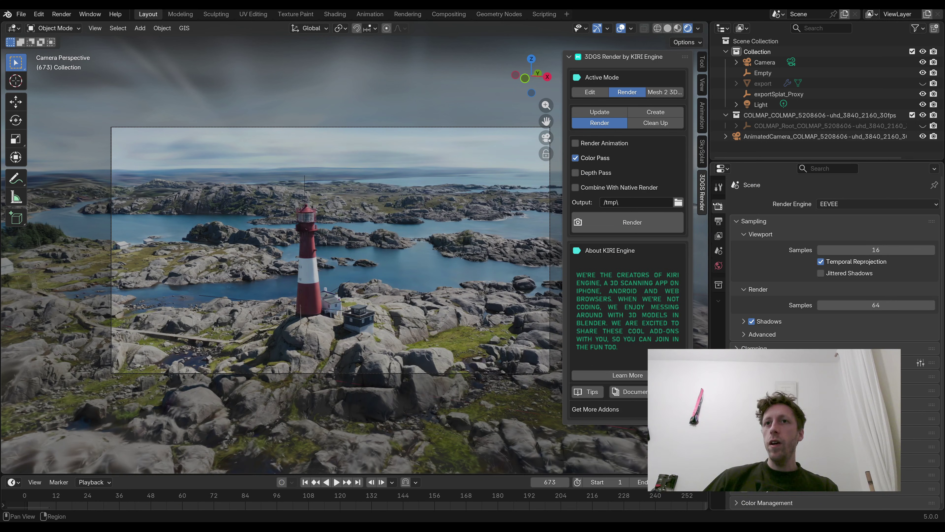
- Set the output frame range's end to 10, enable Render Animation in 3DGS Render and render the Color Pass sequence to /tmp\
click(719, 221)
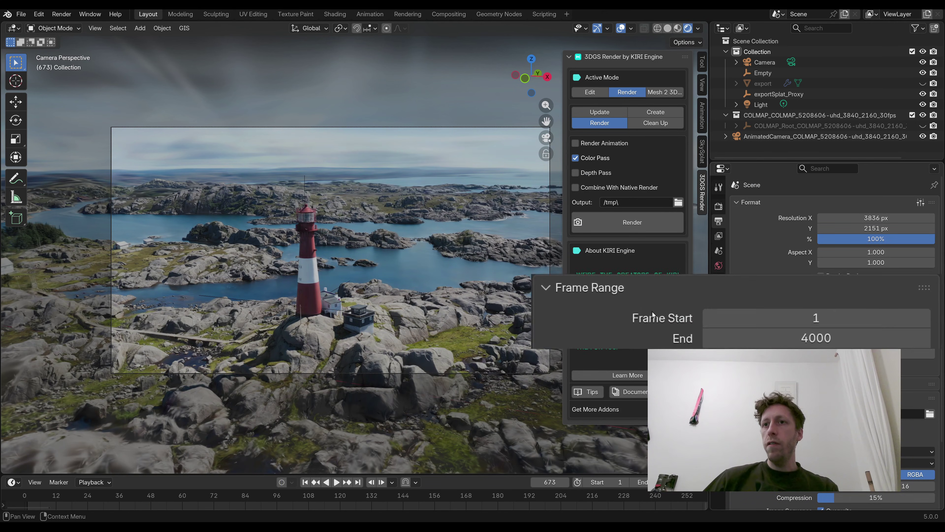
click(882, 341)
text(10)
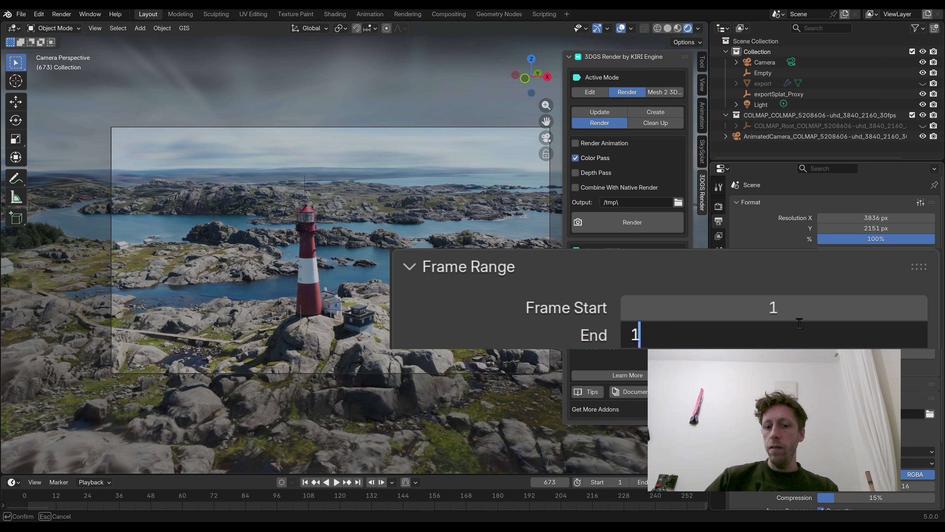
key(Return)
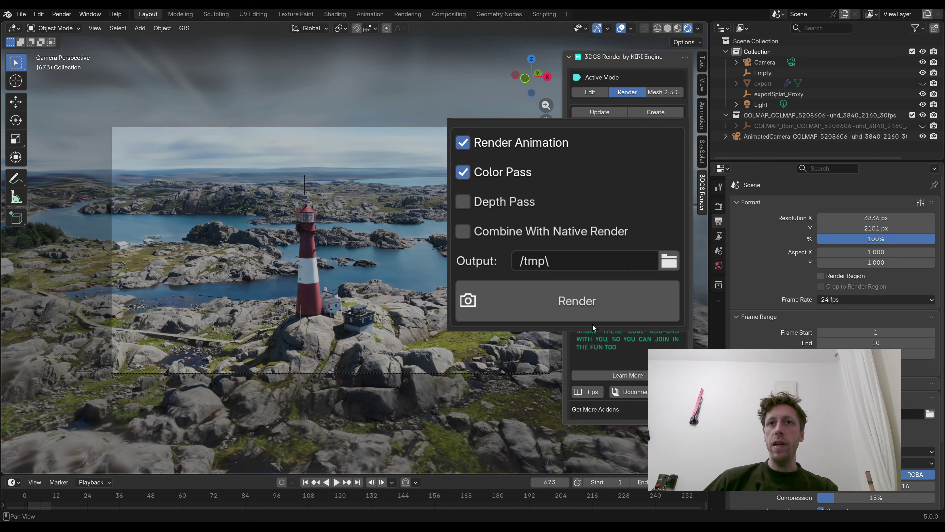
click(604, 312)
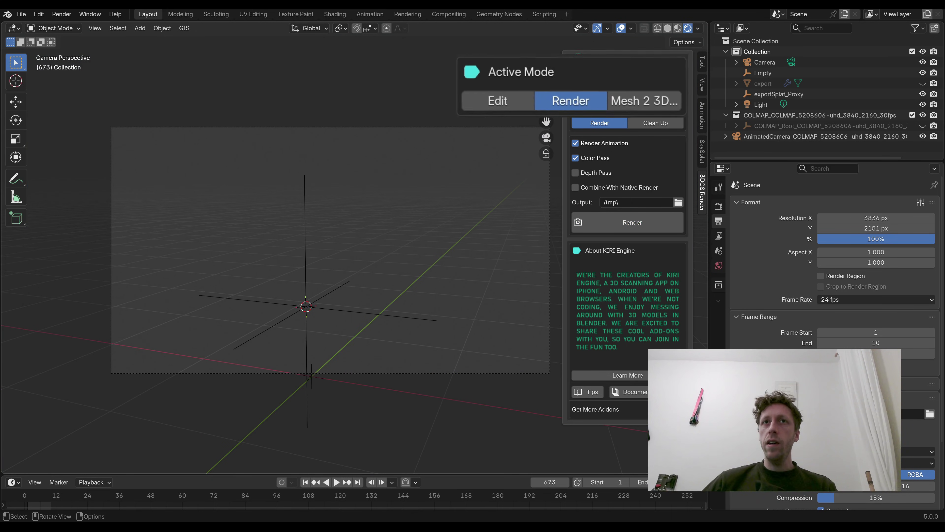
- Switch the 3DGS Render active mode to Edit and back to Render to reload the lighthouse splat in the viewport
click(590, 95)
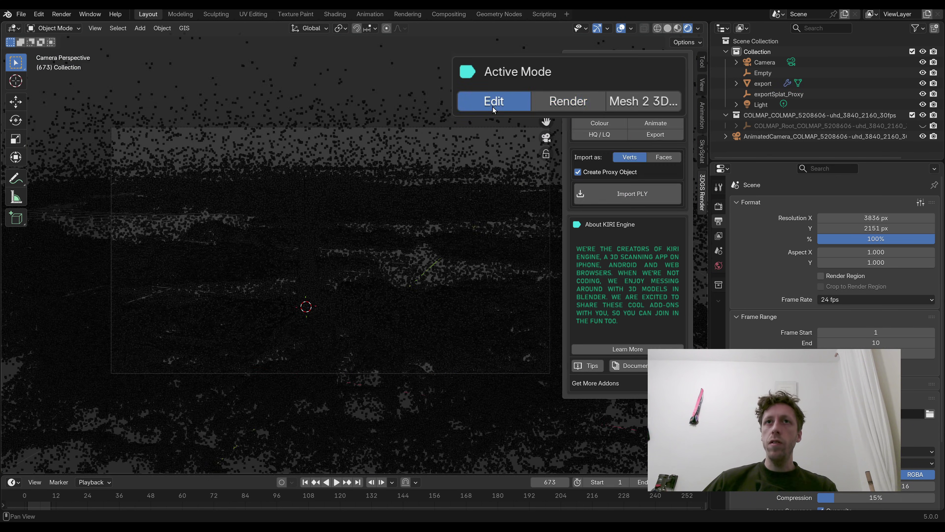
click(547, 105)
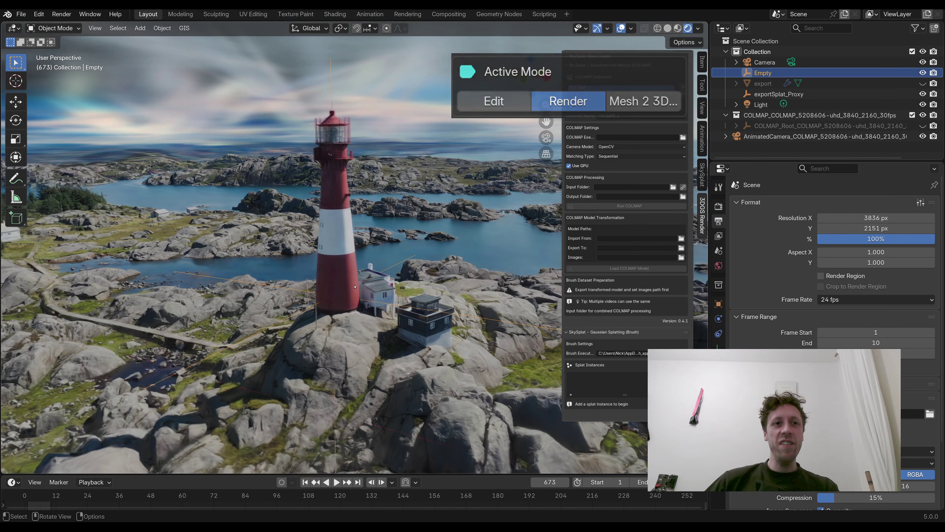